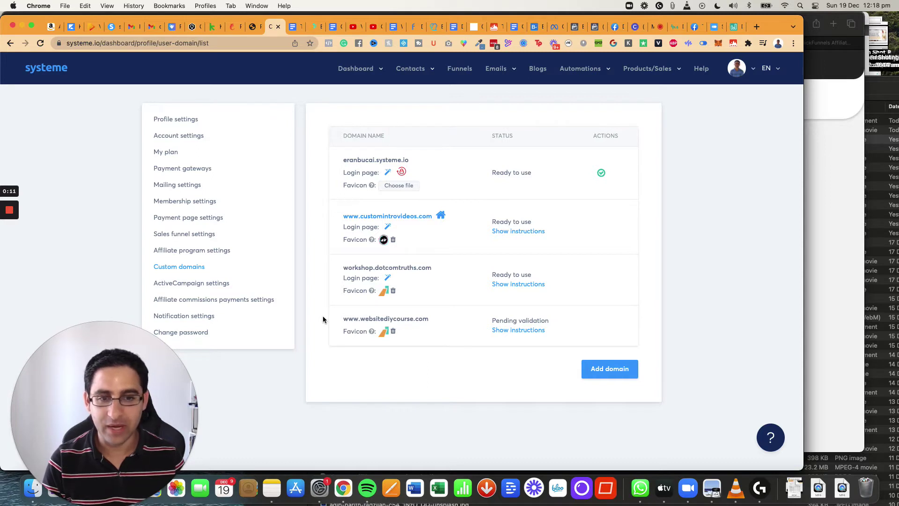
Step: Look over systeme.io's add-custom-domain form and help article, then close the form without saving
mouse_move(375, 317)
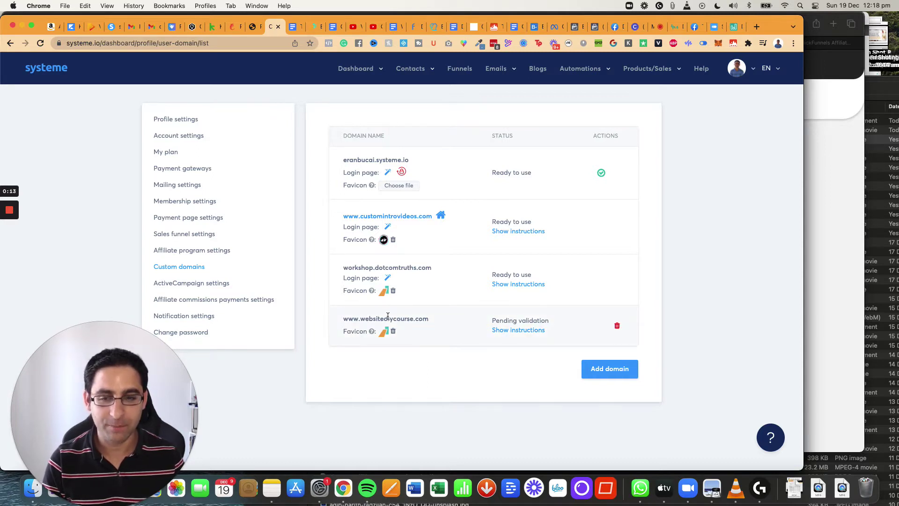
click(614, 369)
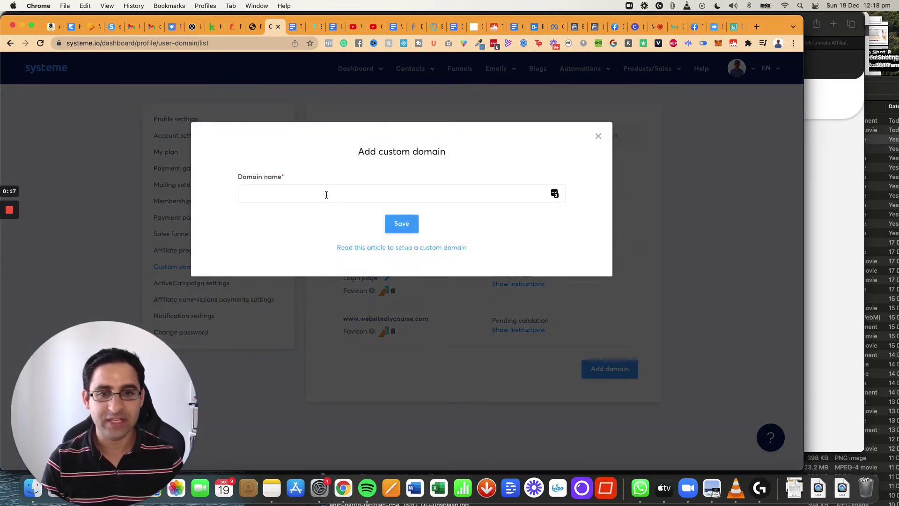
super+click(377, 248)
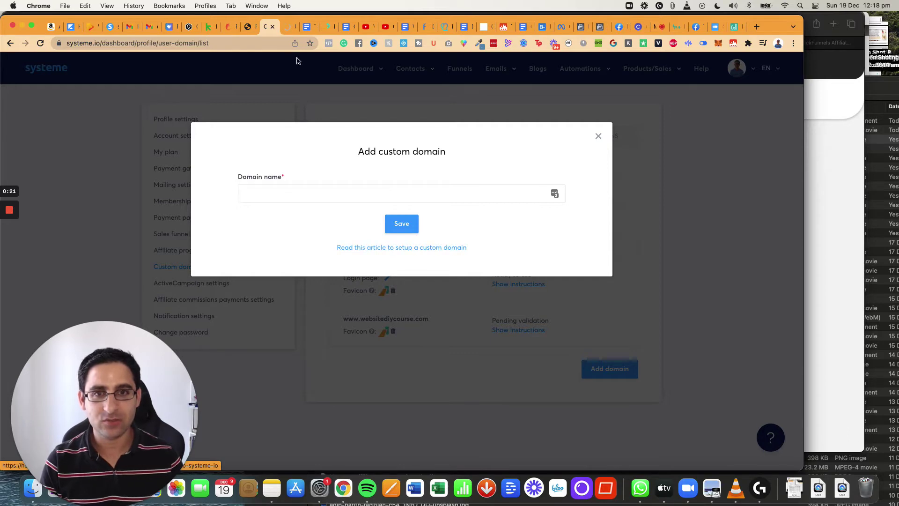
click(289, 26)
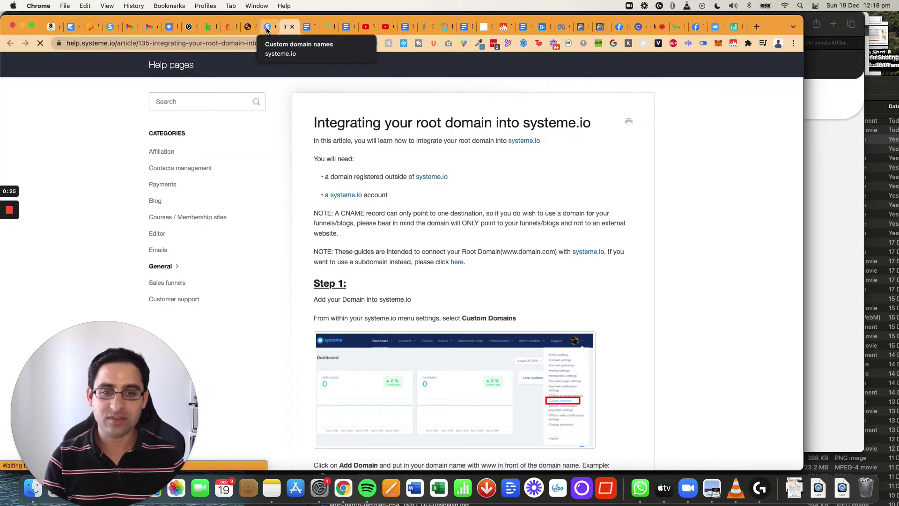
click(267, 27)
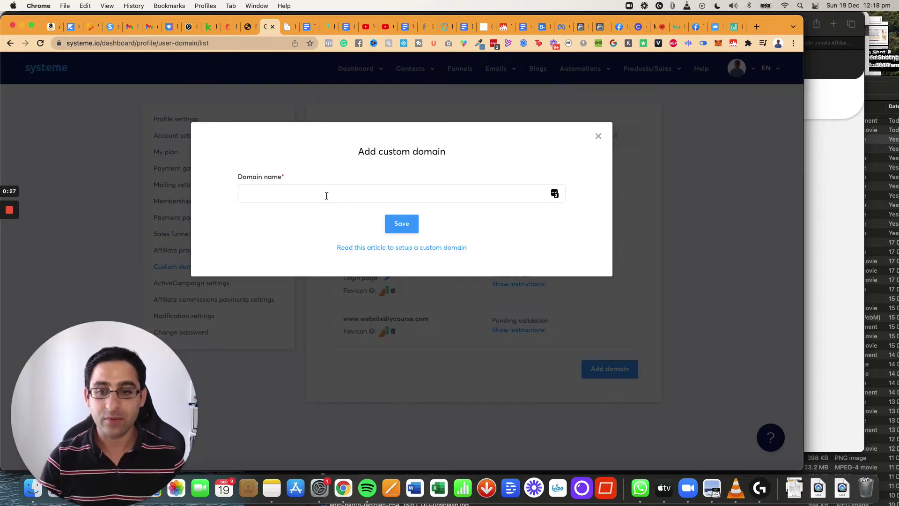
click(326, 196)
text(www.)
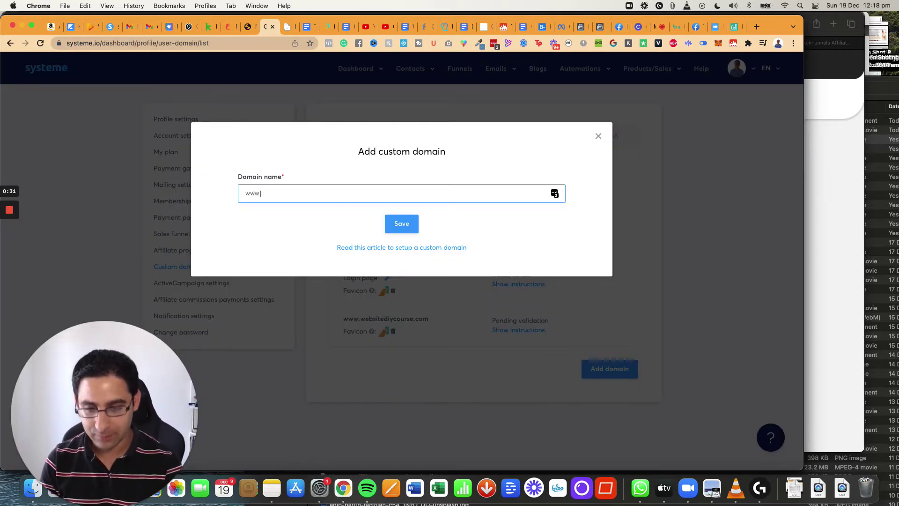
text(consult)
key(BackSpace)
key(BackSpace)
key(BackSpace)
key(BackSpace)
key(BackSpace)
key(BackSpace)
key(BackSpace)
text(website)
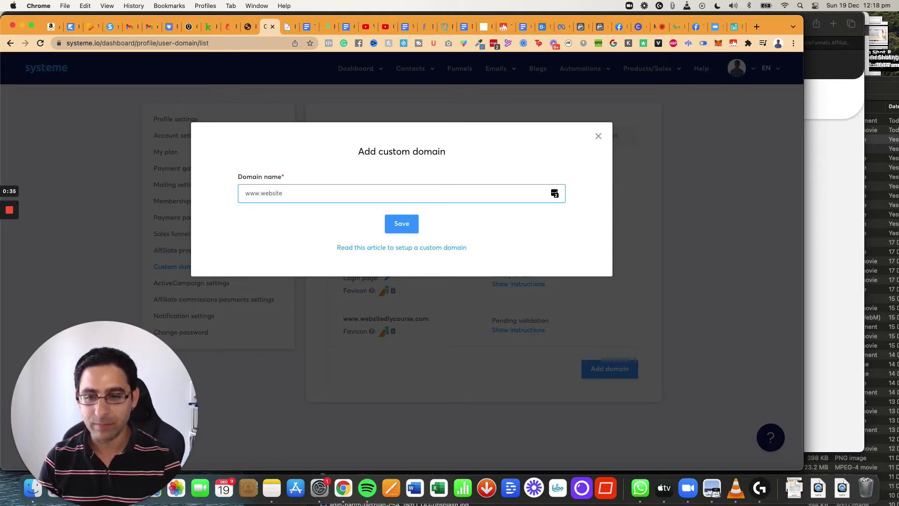
click(597, 136)
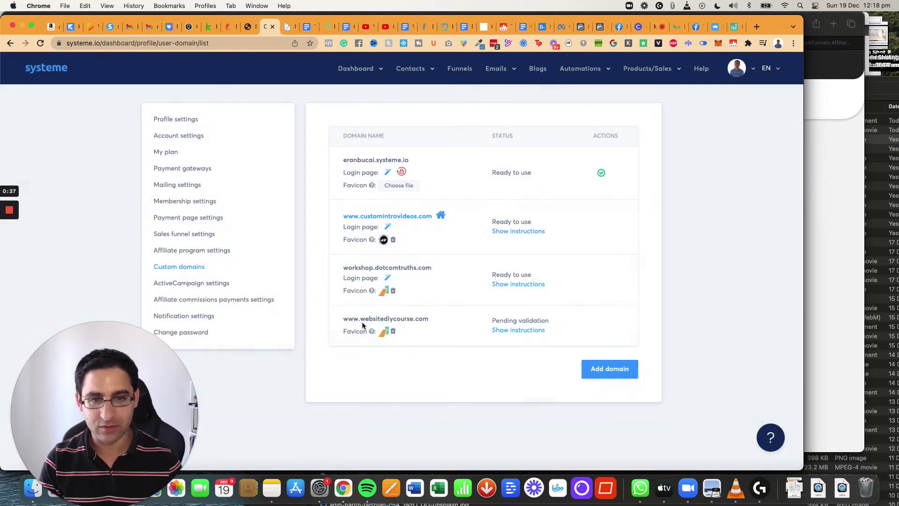
click(518, 330)
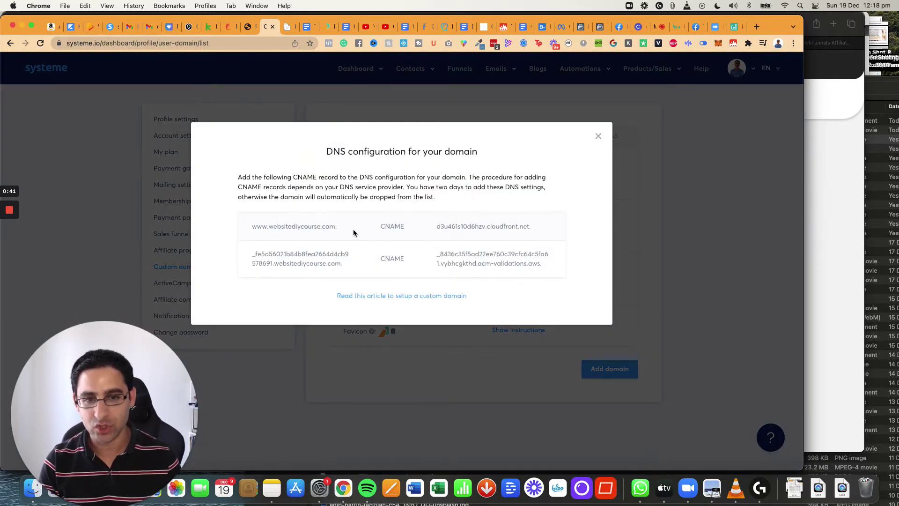
key(super+grave)
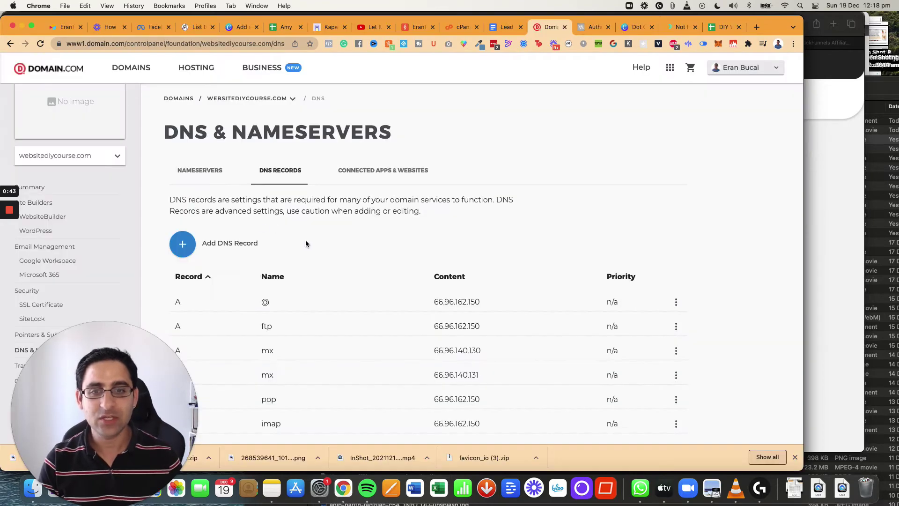
scroll(305, 246, down, 5)
scroll(305, 246, down, 4)
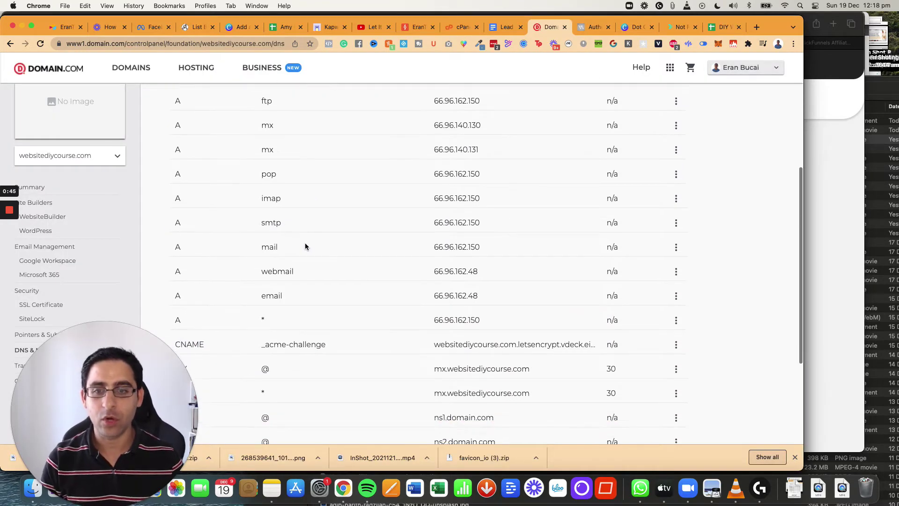
click(116, 369)
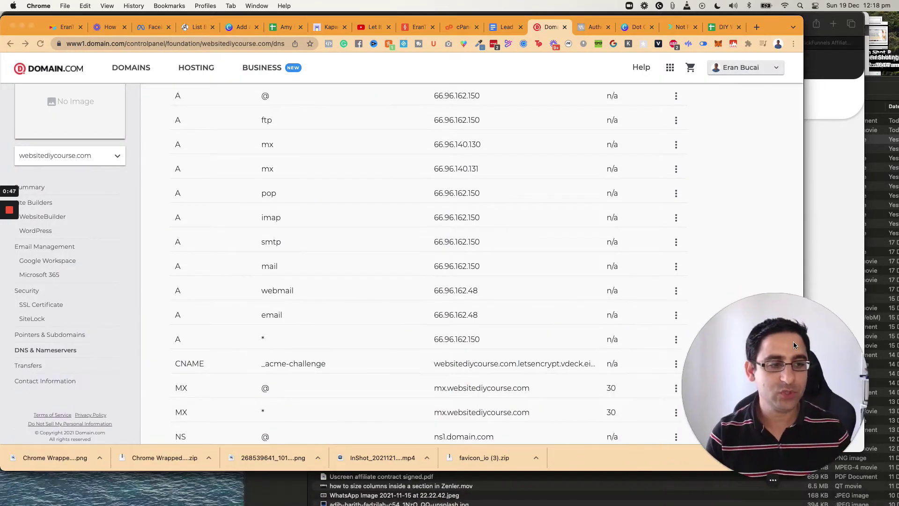
scroll(213, 281, up, 5)
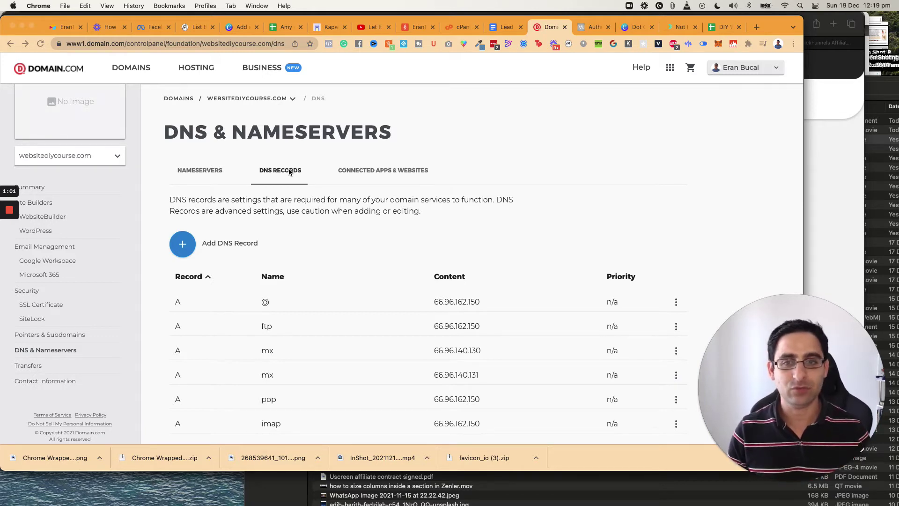
scroll(291, 238, down, 6)
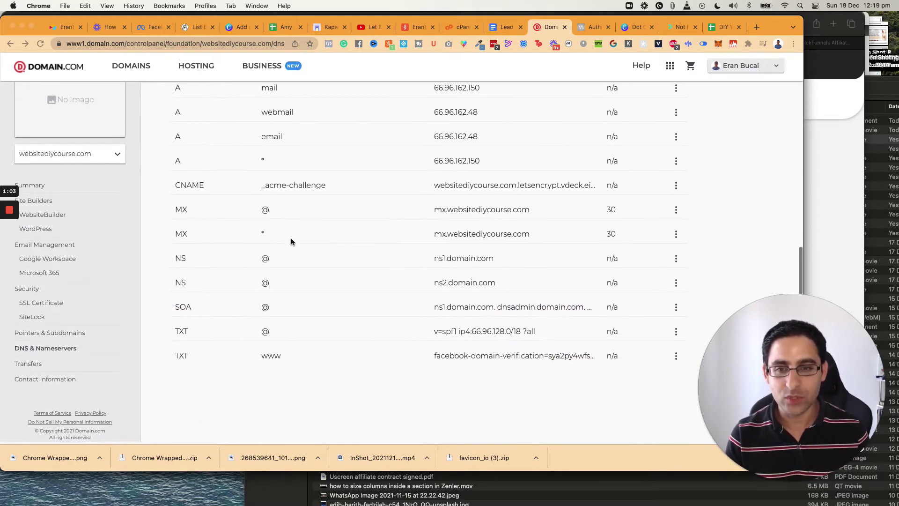
scroll(198, 290, up, 6)
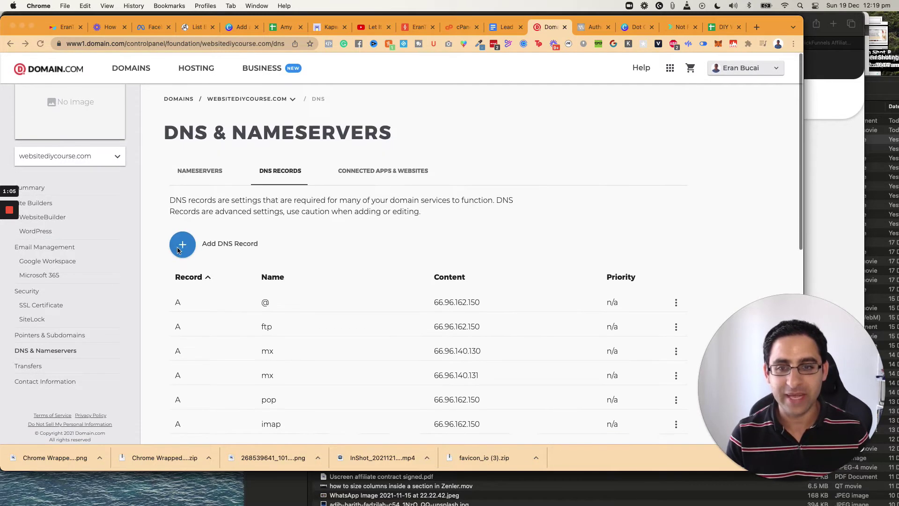
Step: Start a new Domain.com DNS record named www, copied from systeme.io, with type CNAME
click(183, 245)
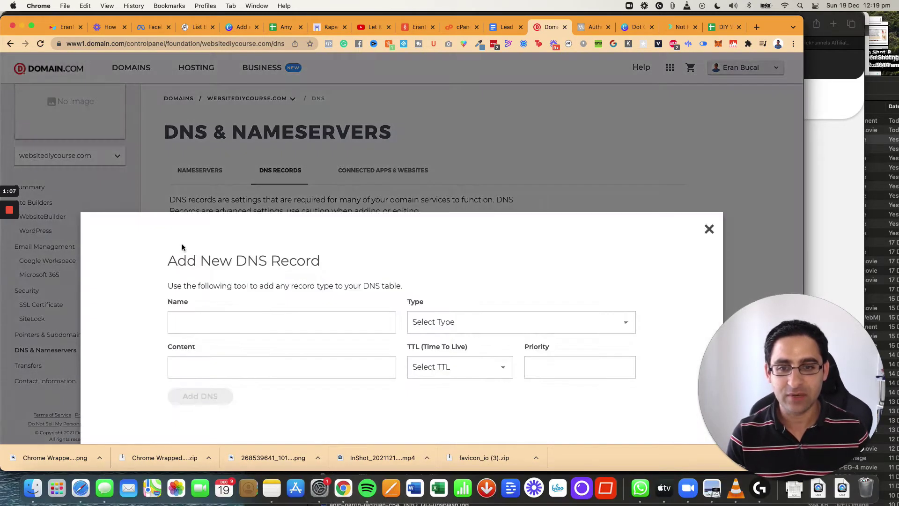
click(232, 328)
key(super+grave)
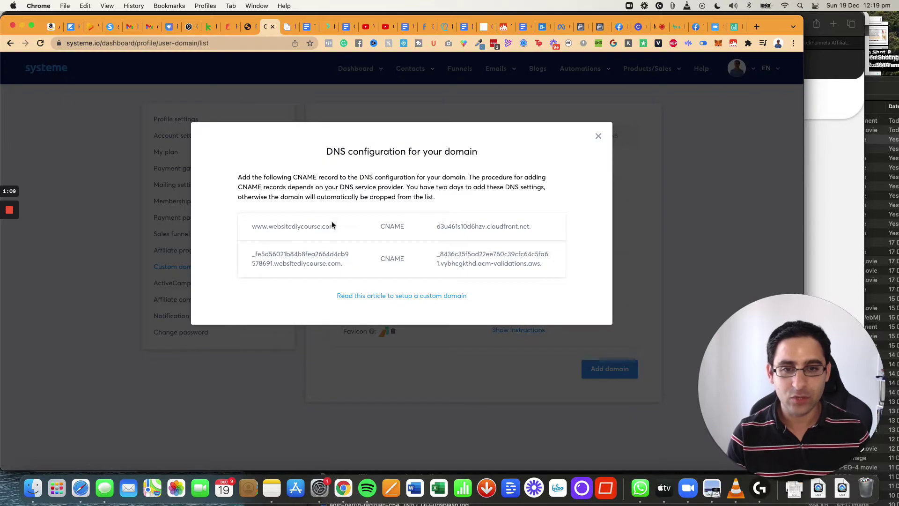
drag(266, 227, 249, 227)
key(super+c)
key(super+grave)
key(super+v)
click(445, 328)
click(443, 346)
Step: Point the record to d3u461s10d6hzv.cloudfront.net with a 1 Hour TTL and add it
key(super+grave)
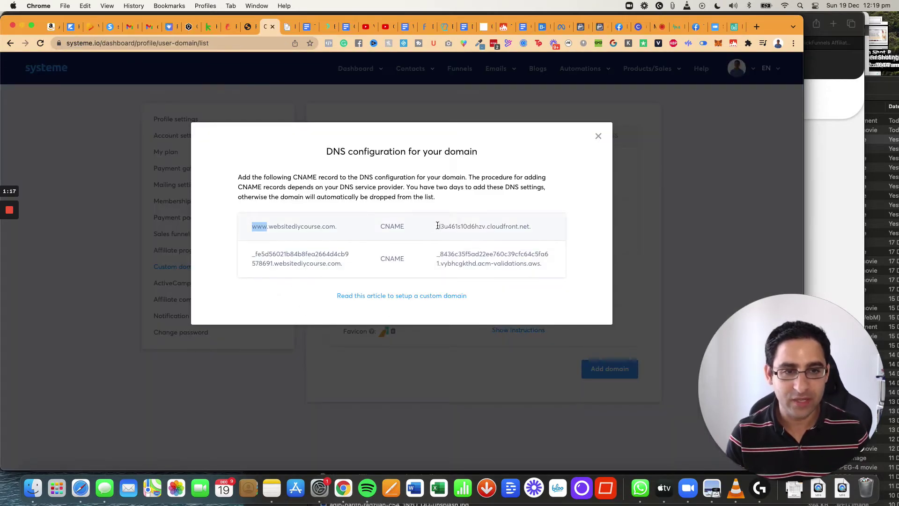
drag(437, 226, 530, 227)
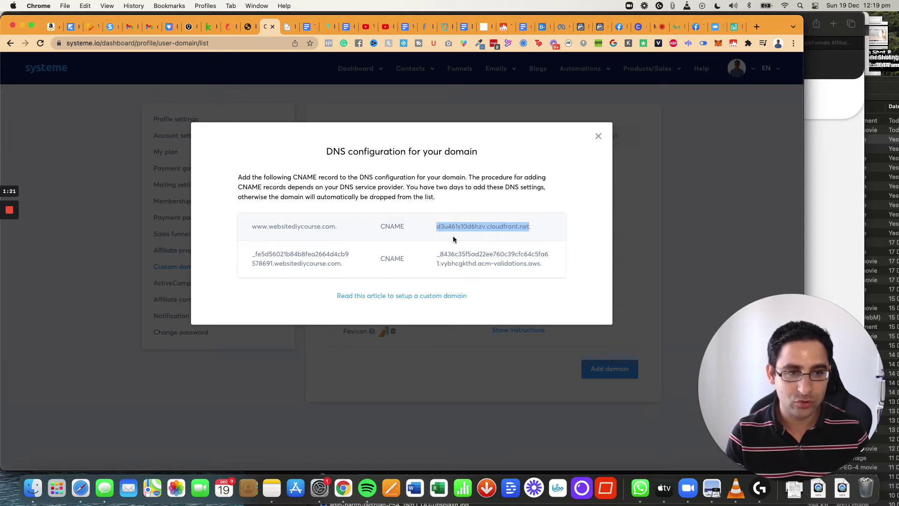
key(super+grave)
click(294, 364)
key(super+v)
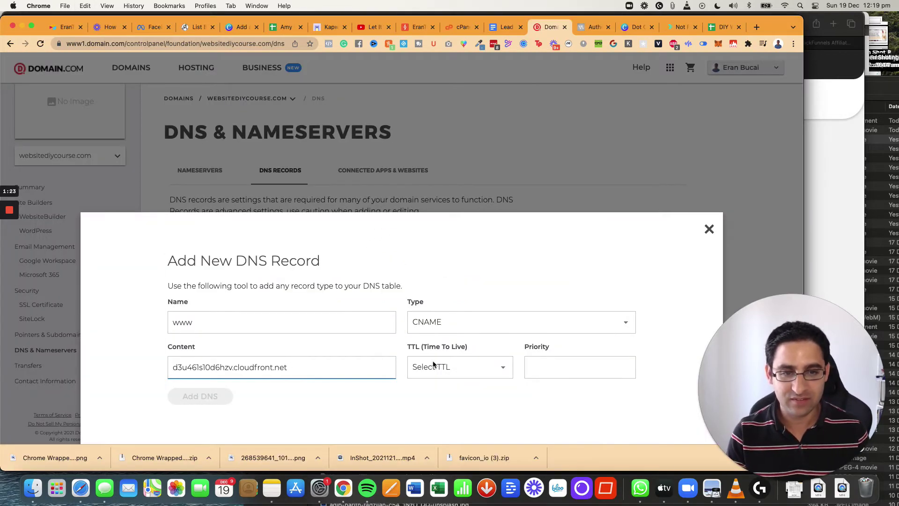
click(435, 364)
click(431, 391)
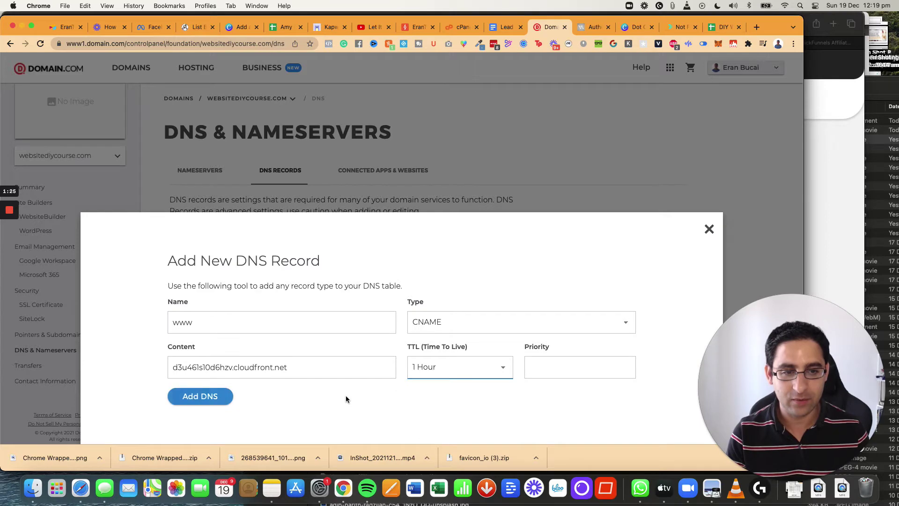
click(223, 399)
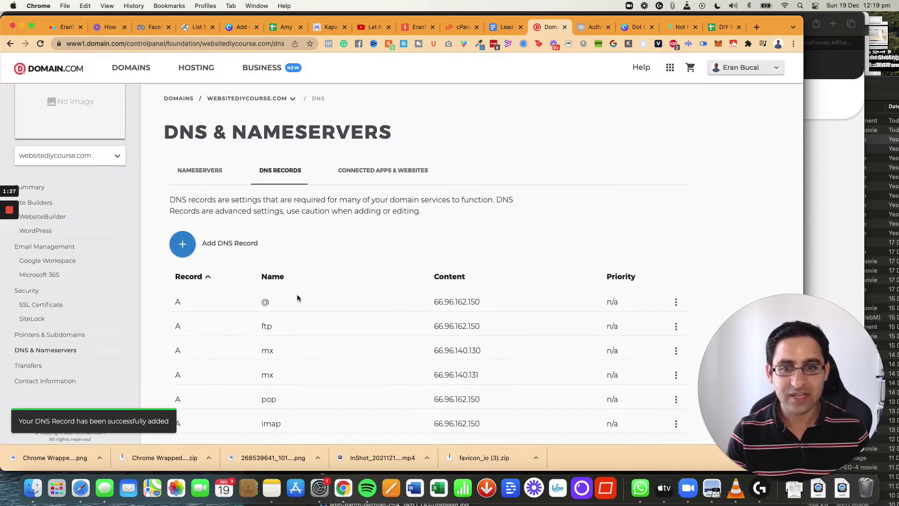
Step: Start a second CNAME record named with the validation hash from systeme.io, TTL 1 Hour
click(183, 243)
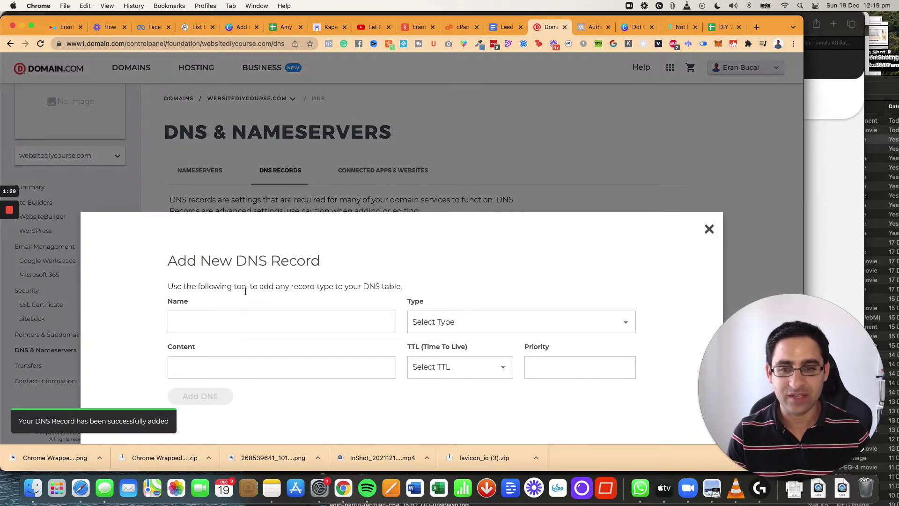
click(273, 329)
click(466, 321)
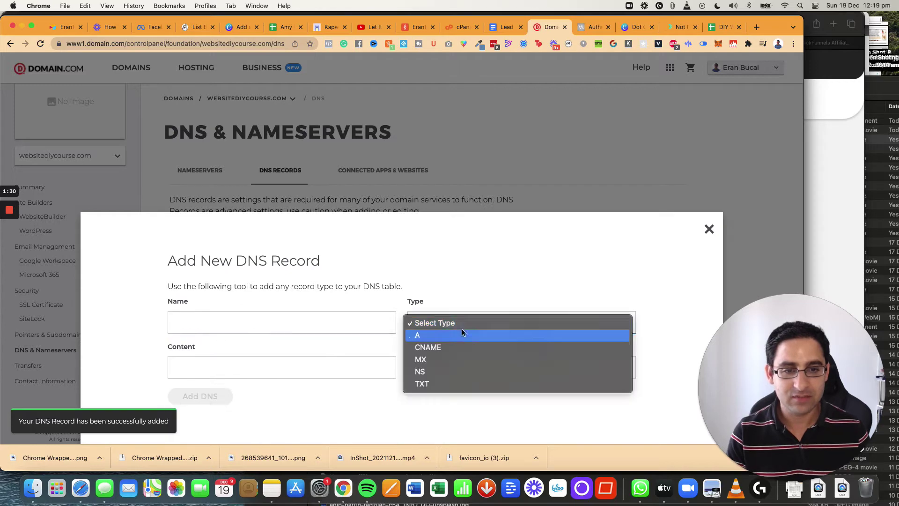
click(440, 349)
key(super+grave)
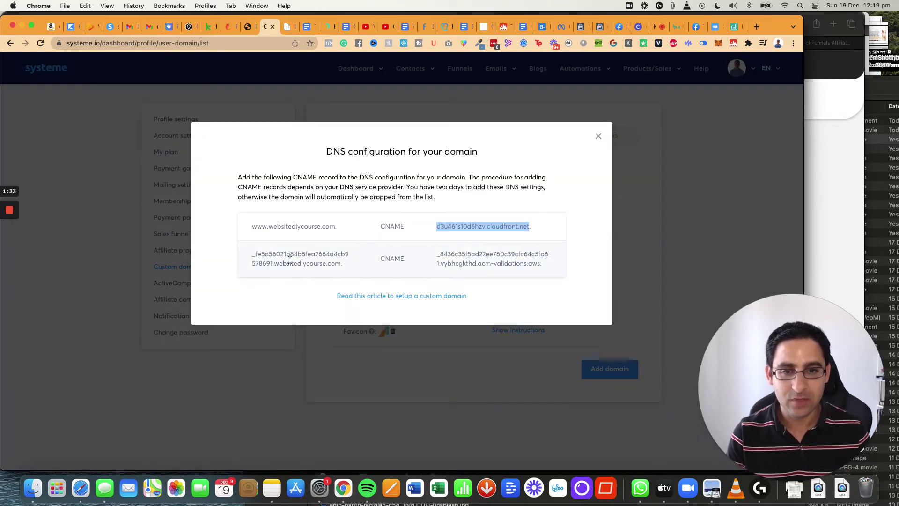
drag(273, 263, 251, 260)
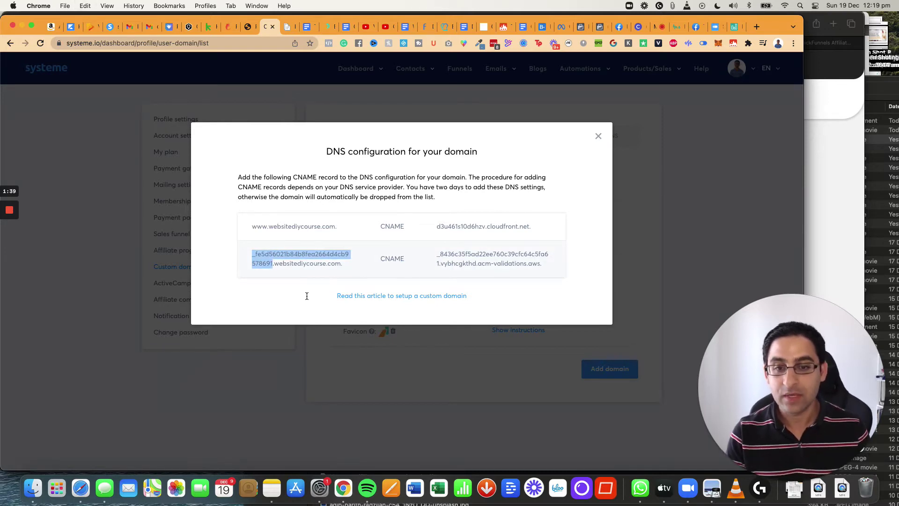
key(super+grave)
click(337, 321)
key(super+v)
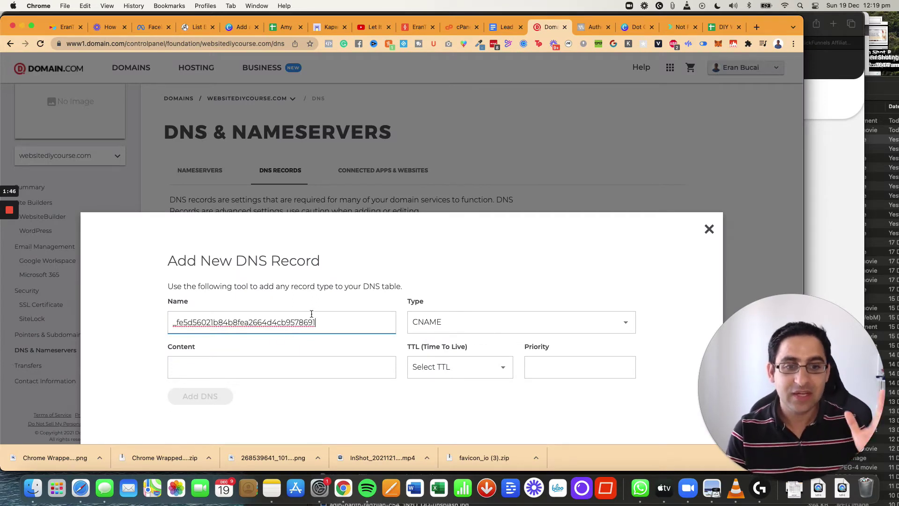
click(471, 375)
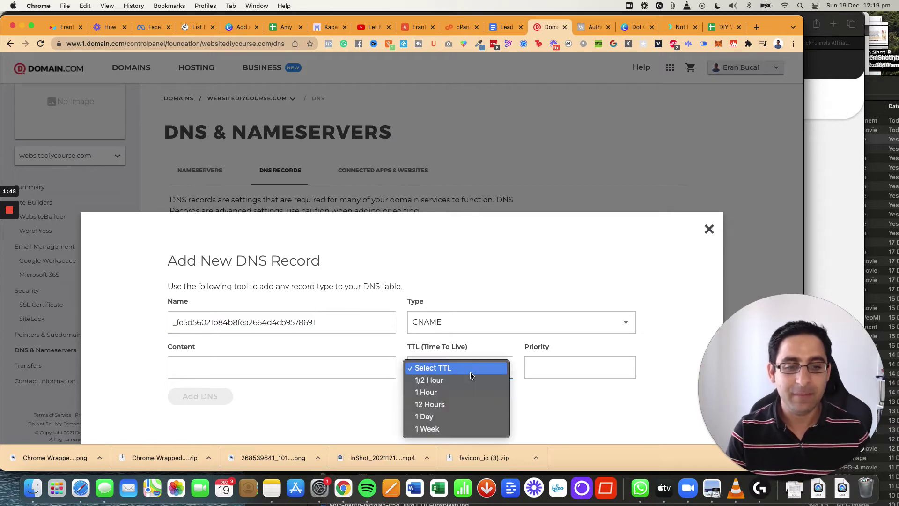
click(457, 391)
Step: Paste the acm-validations target as the record's content and add it
key(super+grave)
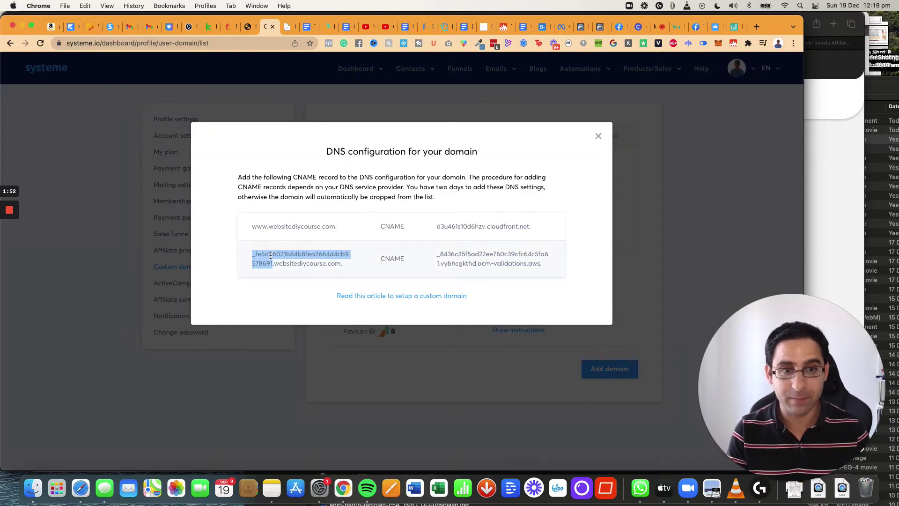
drag(439, 254, 534, 263)
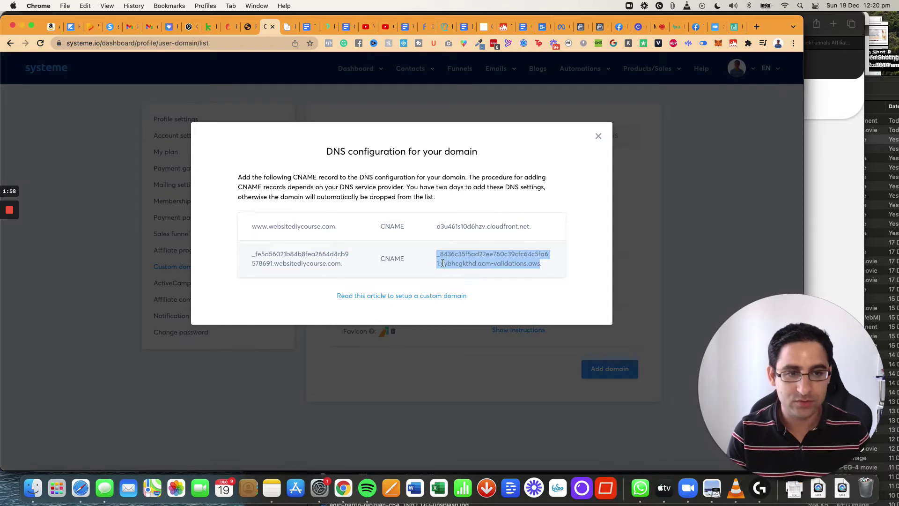
key(super+c)
key(super+grave)
click(293, 368)
key(super+v)
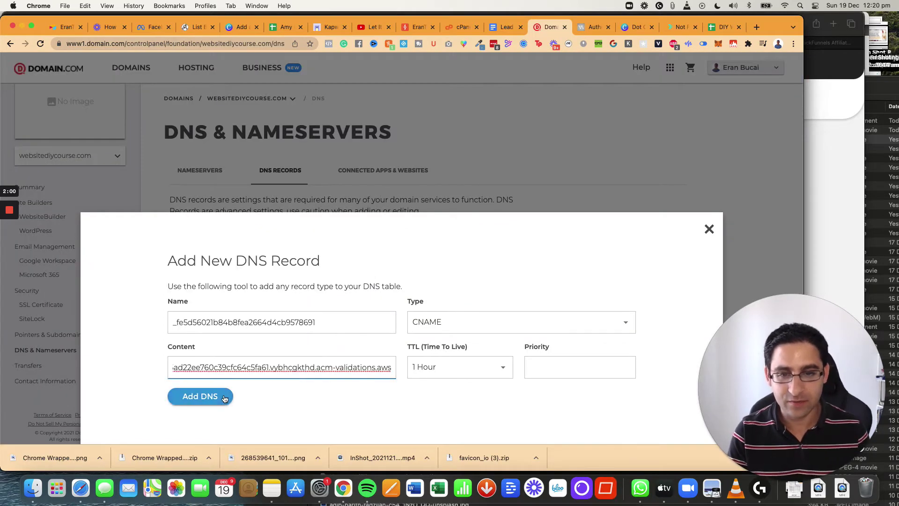
click(218, 396)
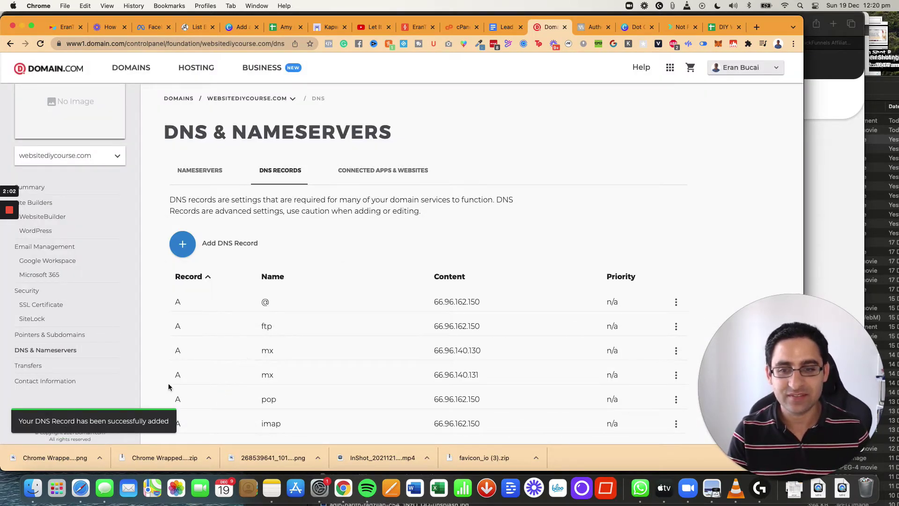
Step: Close systeme.io's DNS configuration dialog, leaving the domain pending validation, and open the verification email thread
key(super+grave)
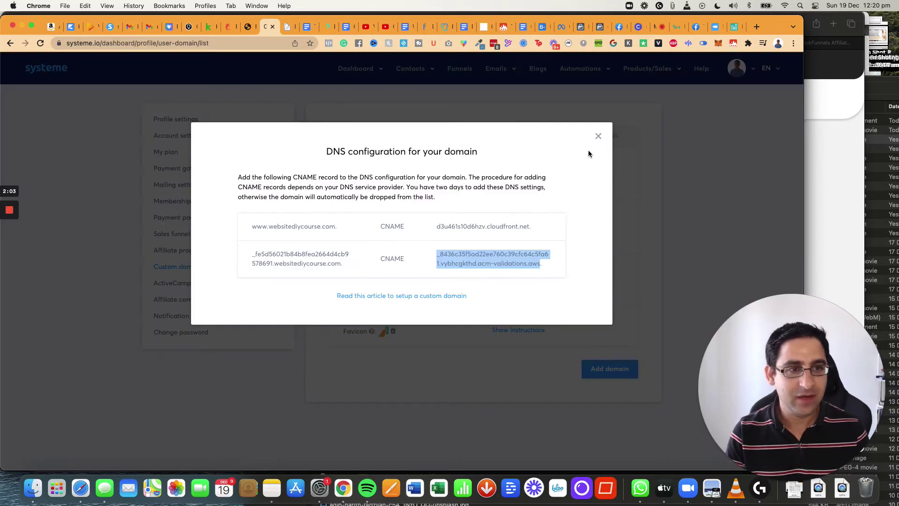
click(598, 135)
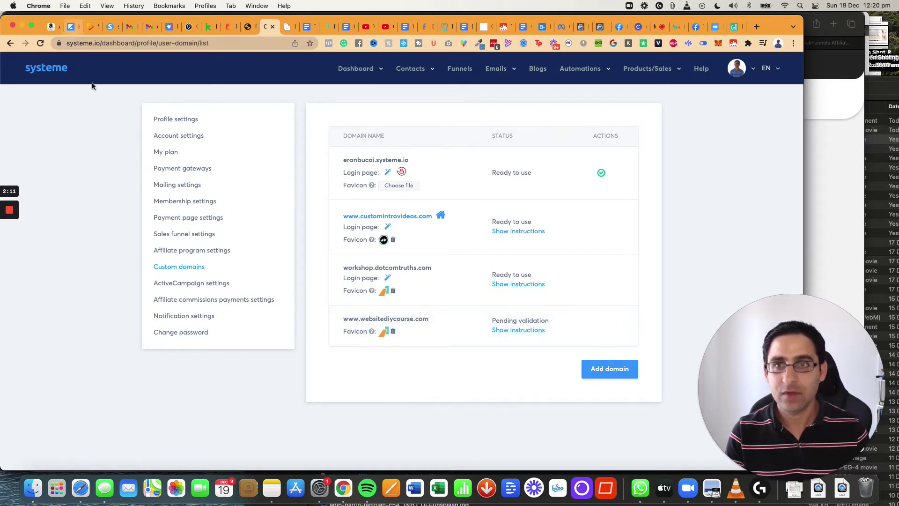
click(149, 27)
Step: Reply to support with the suggested greeting, the DNS update, 'Also, do you install SSL?' and a sign-off
click(598, 183)
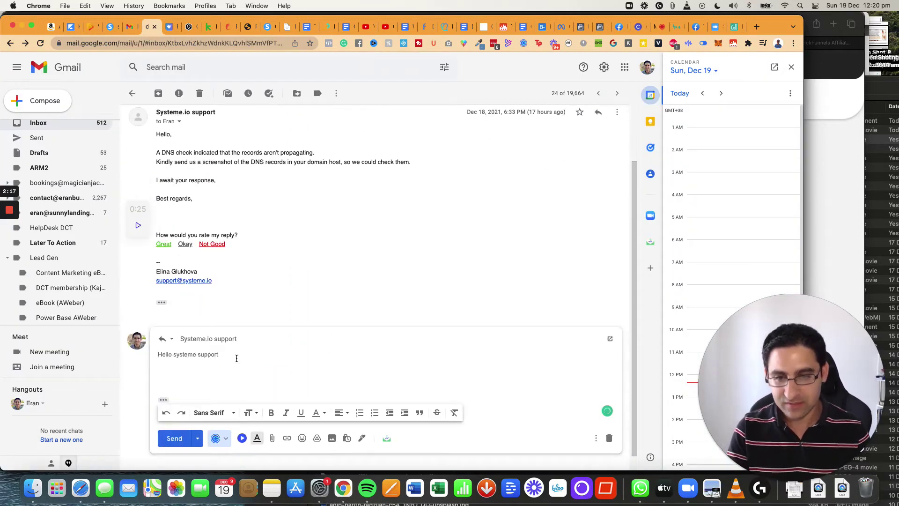
key(Tab)
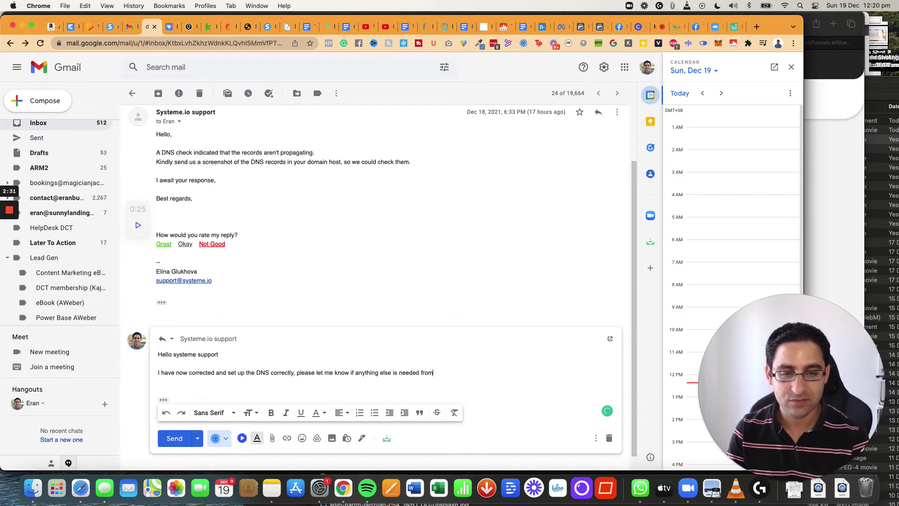
text(nd?)
key(Return)
text(Also, do you install)
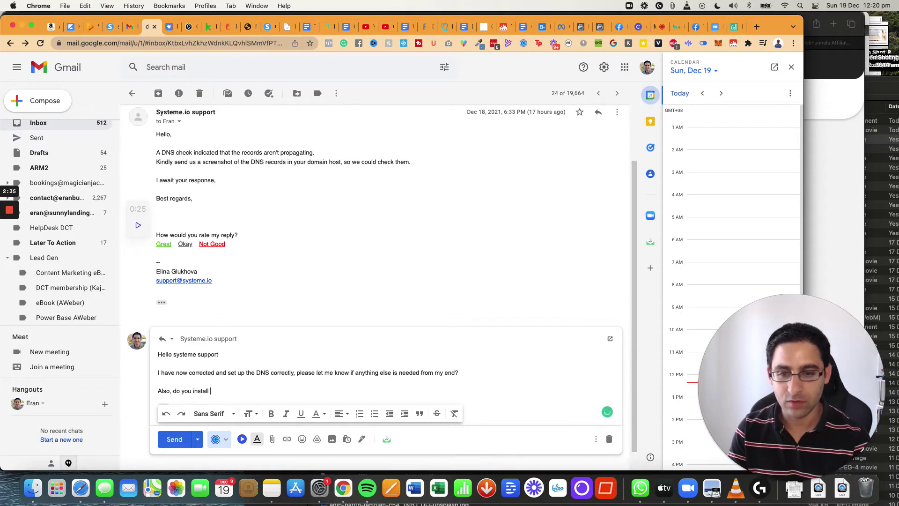
text( SSL?)
key(Return)
key(Return)
text(Eran Bucai)
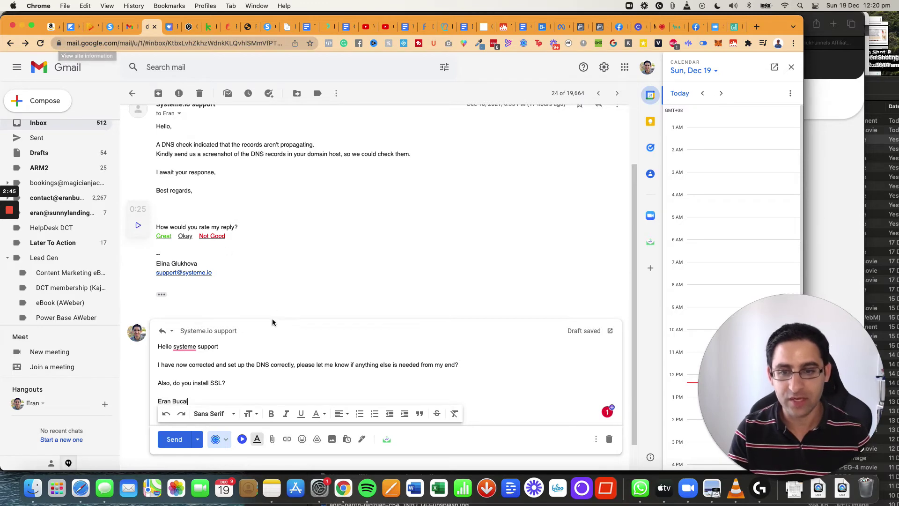
click(253, 381)
key(super+grave)
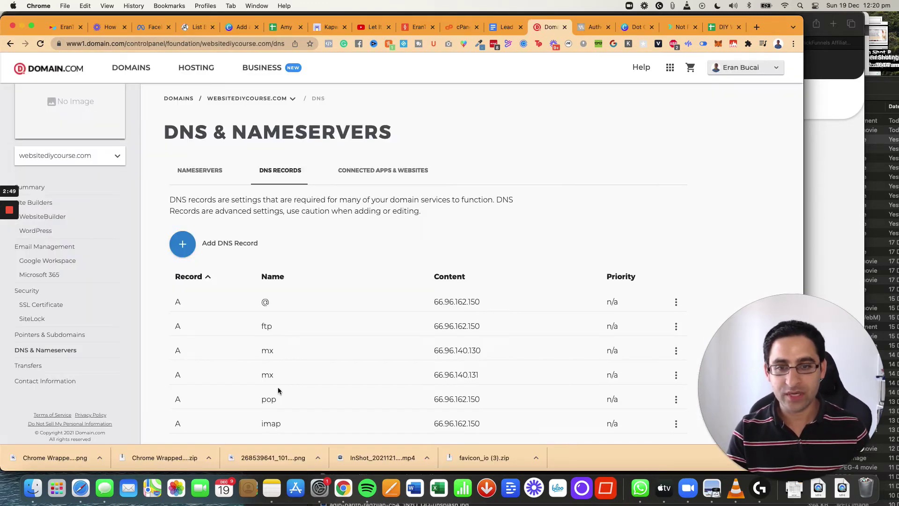
click(756, 27)
text(dnschecker.org)
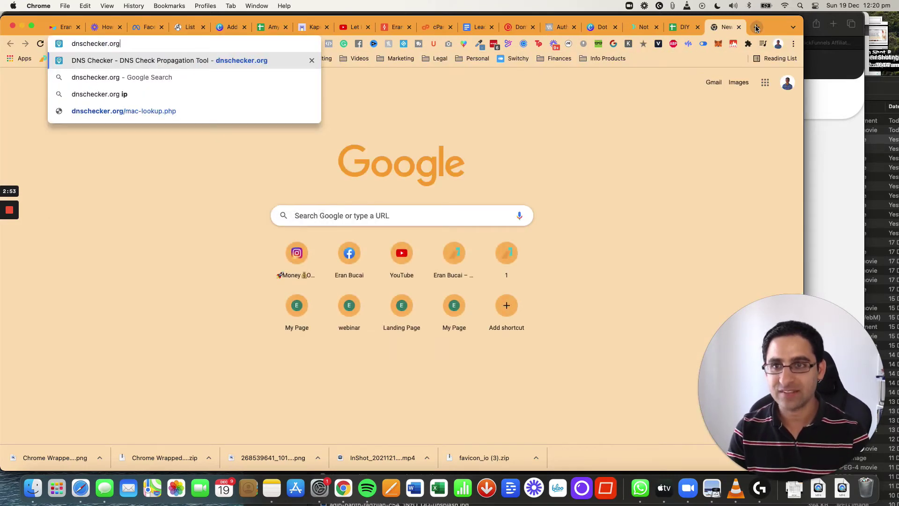
key(Return)
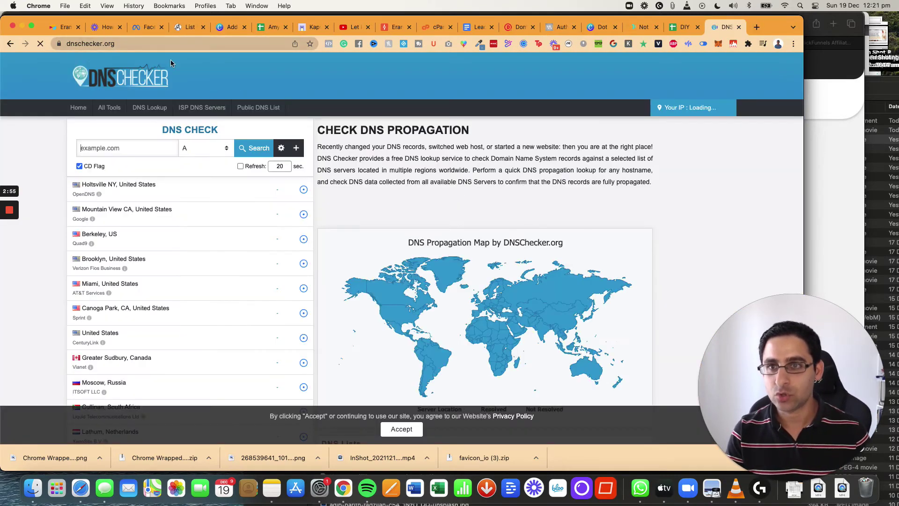
click(212, 149)
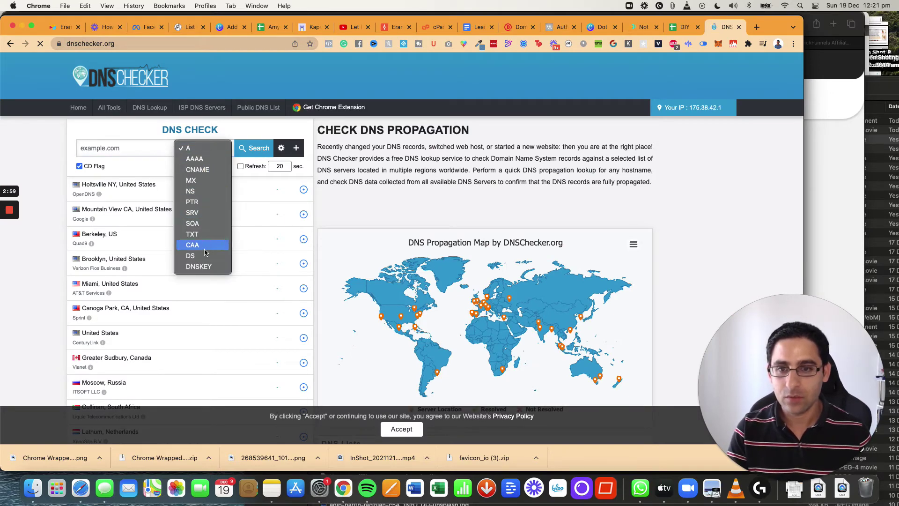
click(197, 170)
click(138, 149)
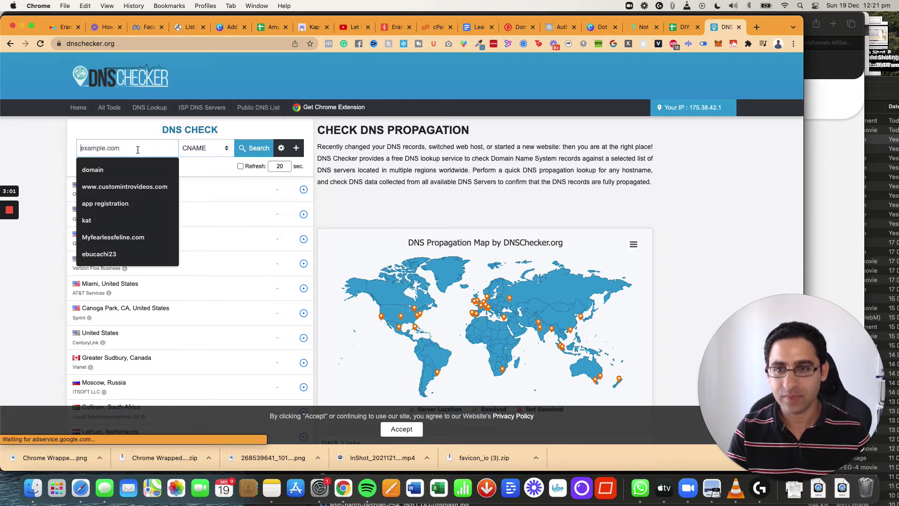
text(www.websitediycourse.com)
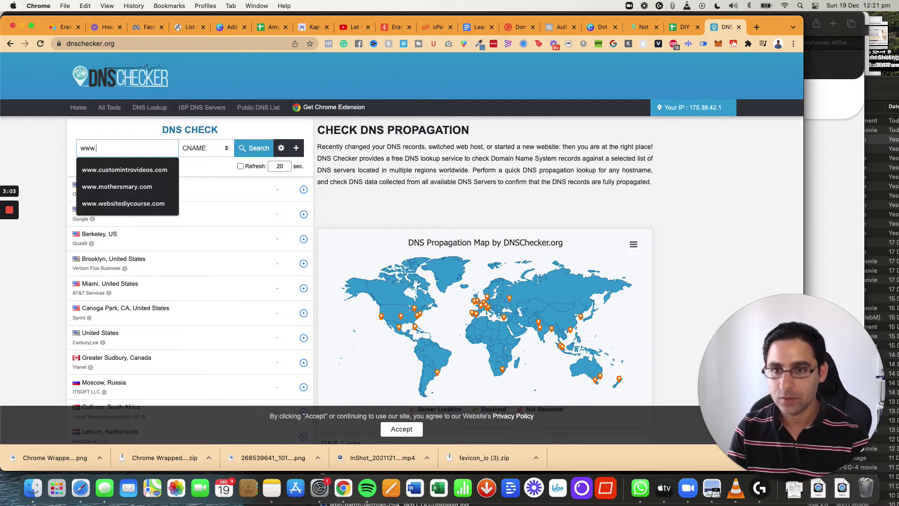
click(132, 203)
click(253, 148)
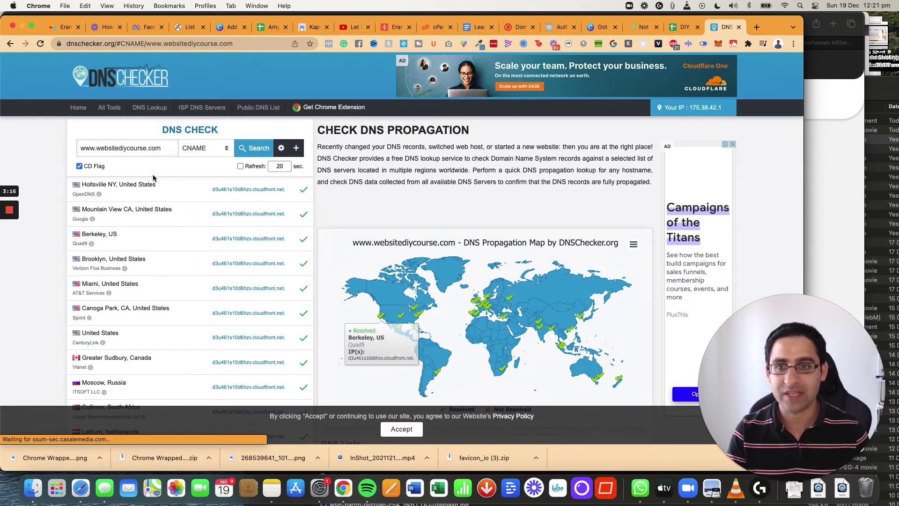
Step: Rerun the CNAME check for the bare websitediycourse.com
drag(96, 148, 50, 147)
key(BackSpace)
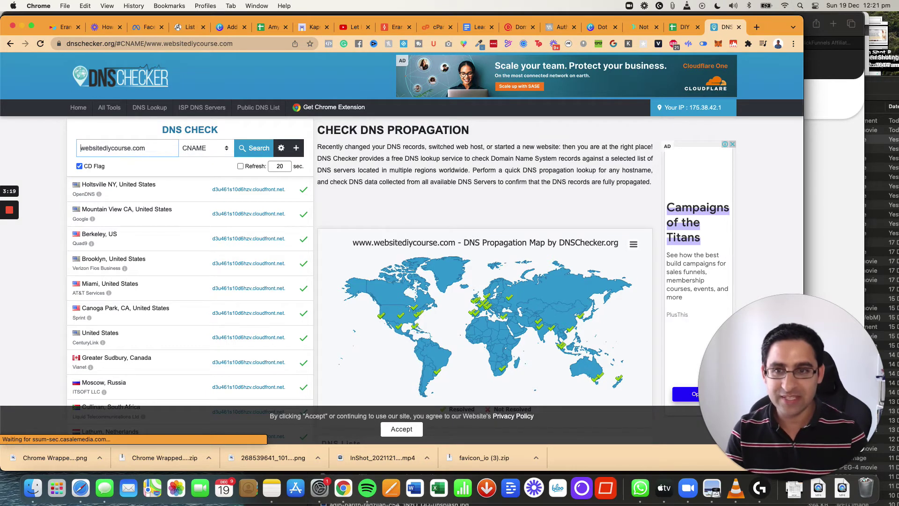
click(252, 150)
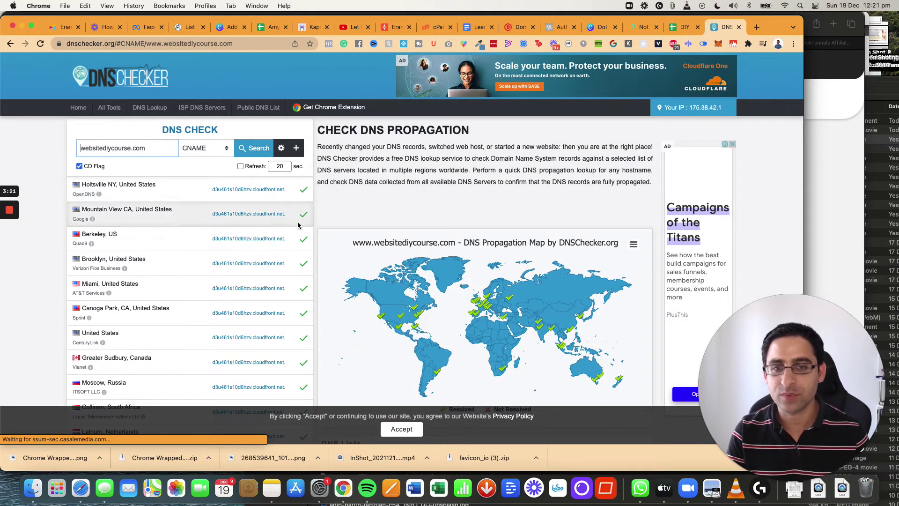
click(256, 149)
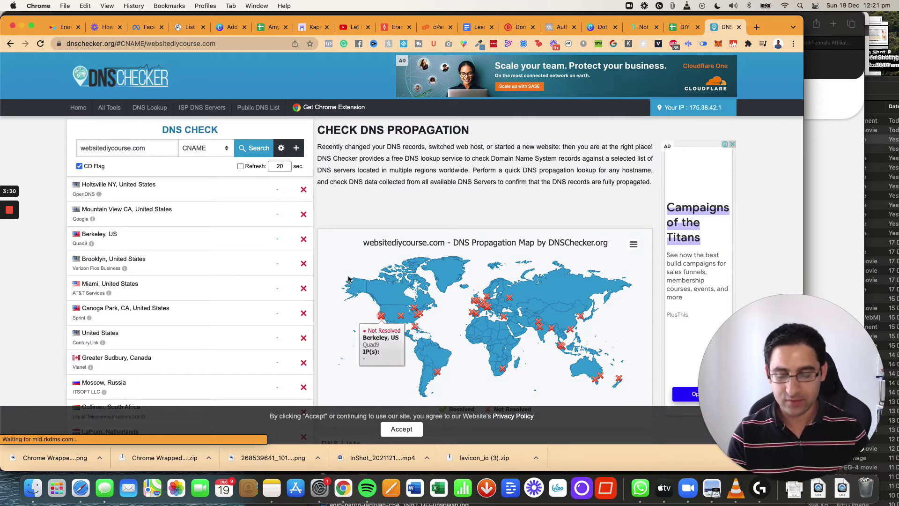
key(super+grave)
key(super+grave)
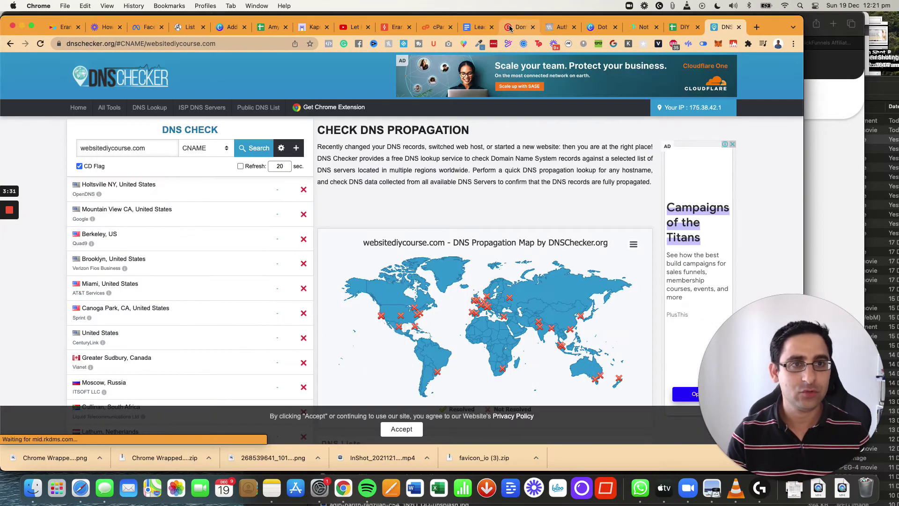
click(510, 29)
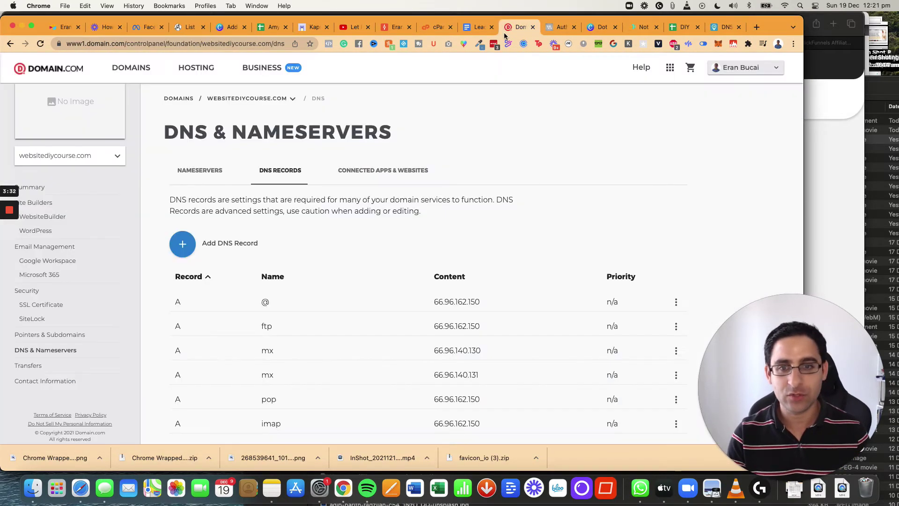
click(64, 336)
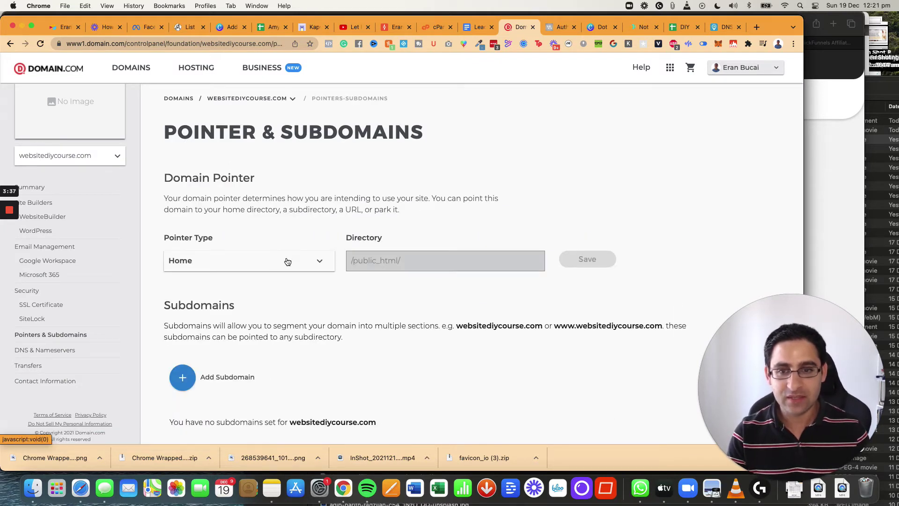
click(287, 259)
click(244, 300)
click(383, 259)
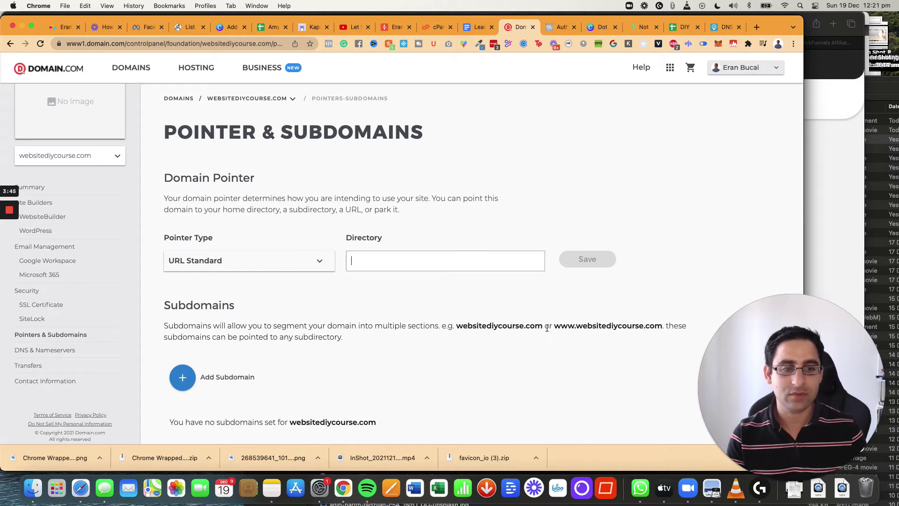
drag(554, 325, 662, 326)
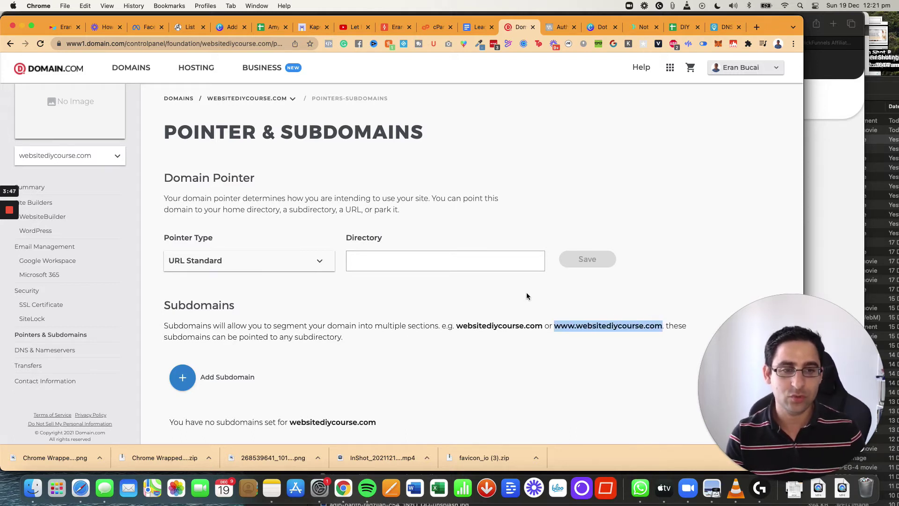
click(412, 259)
key(super+v)
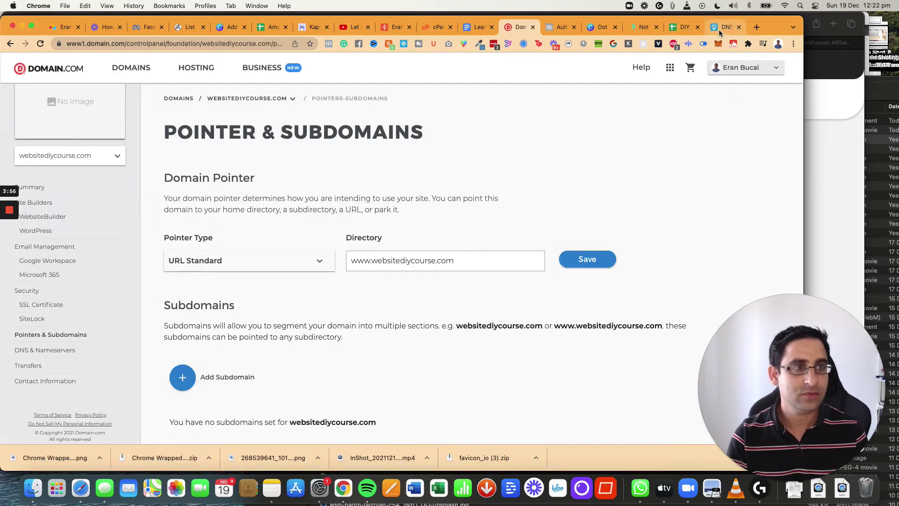
click(718, 28)
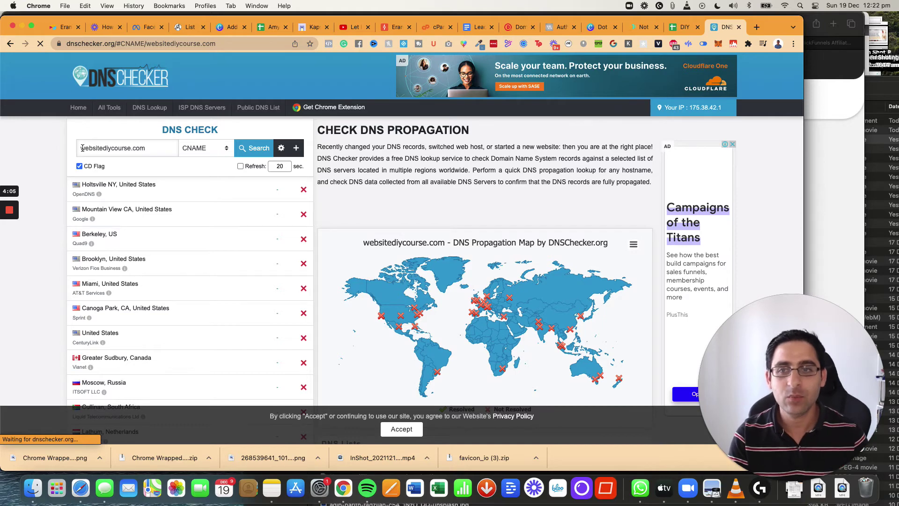
key(super+grave)
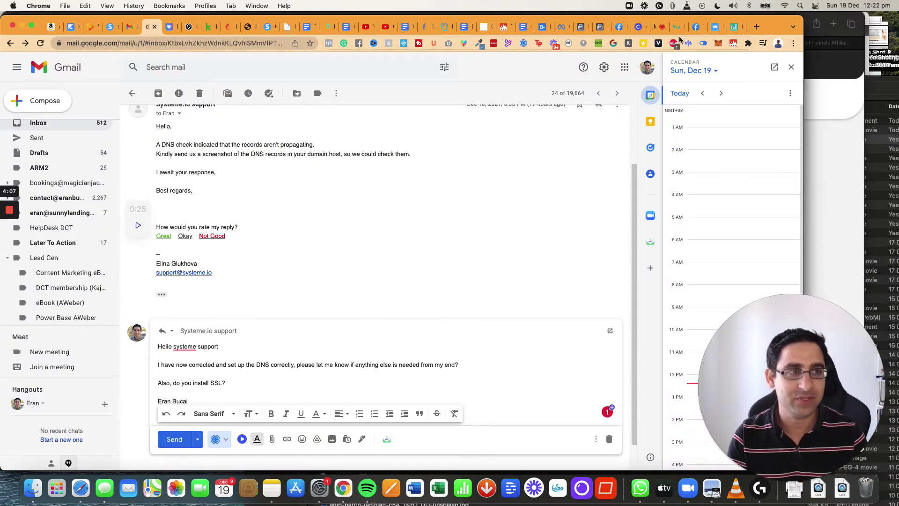
key(super+grave)
click(518, 27)
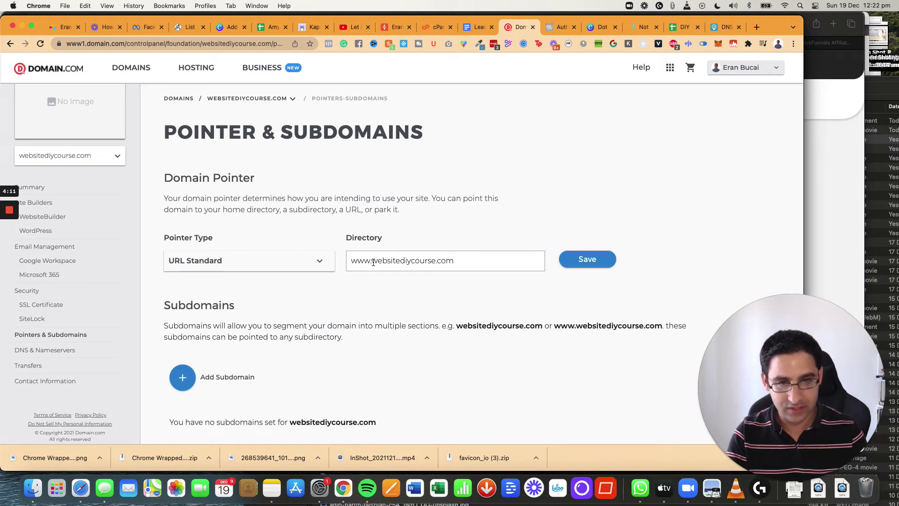
drag(352, 261, 371, 261)
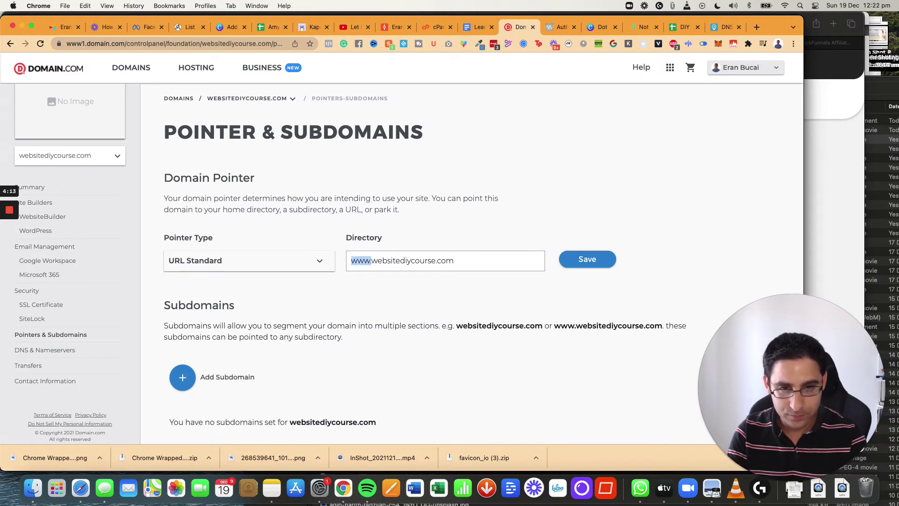
click(351, 261)
click(590, 262)
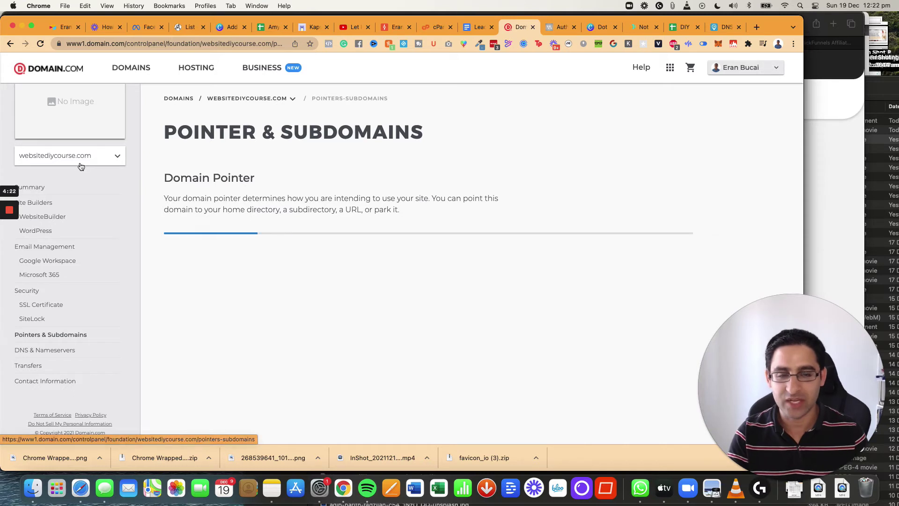
mouse_move(9, 225)
click(10, 248)
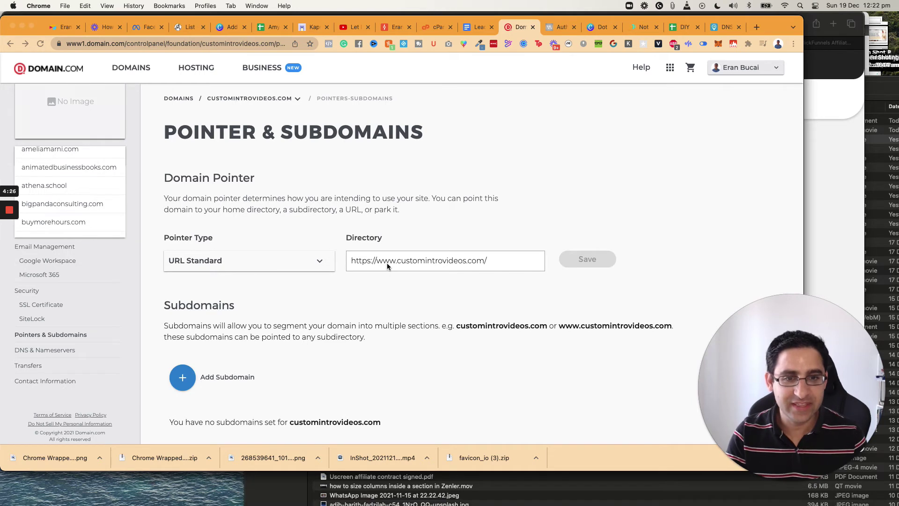
drag(397, 261, 352, 261)
key(super+c)
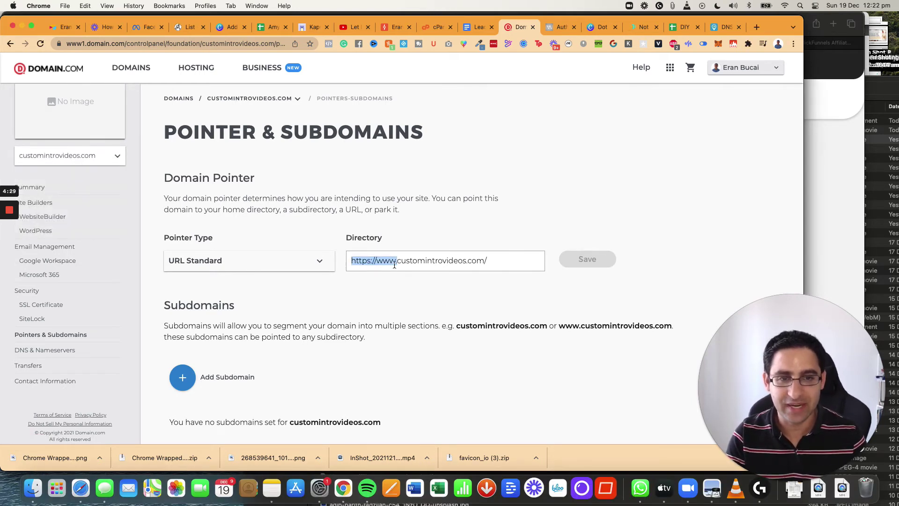
click(97, 156)
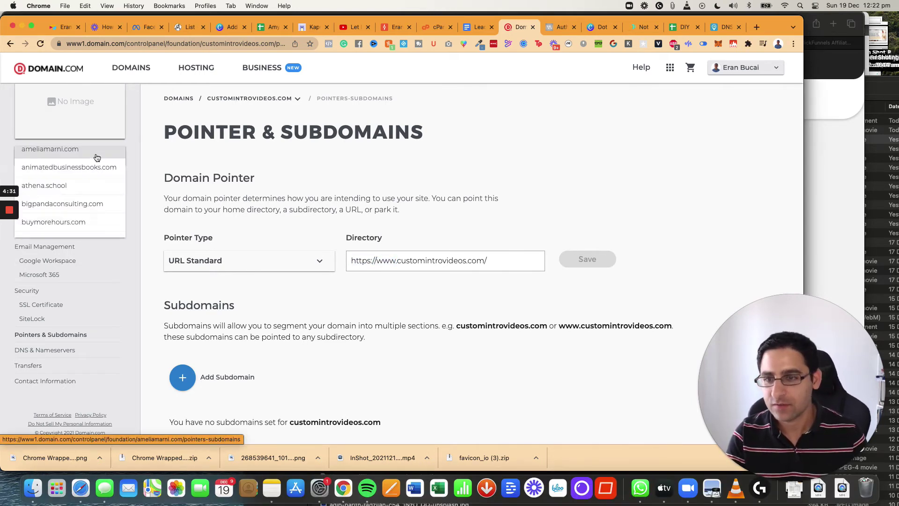
scroll(82, 201, down, 15)
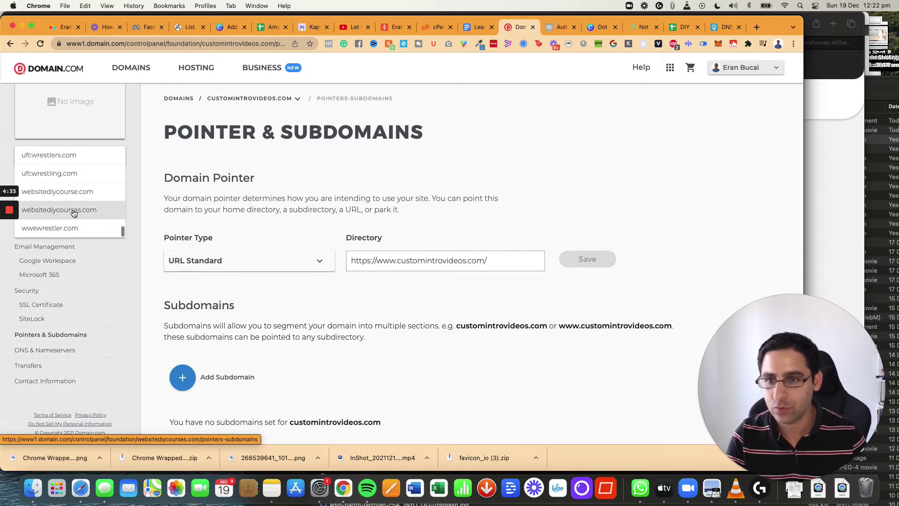
click(74, 193)
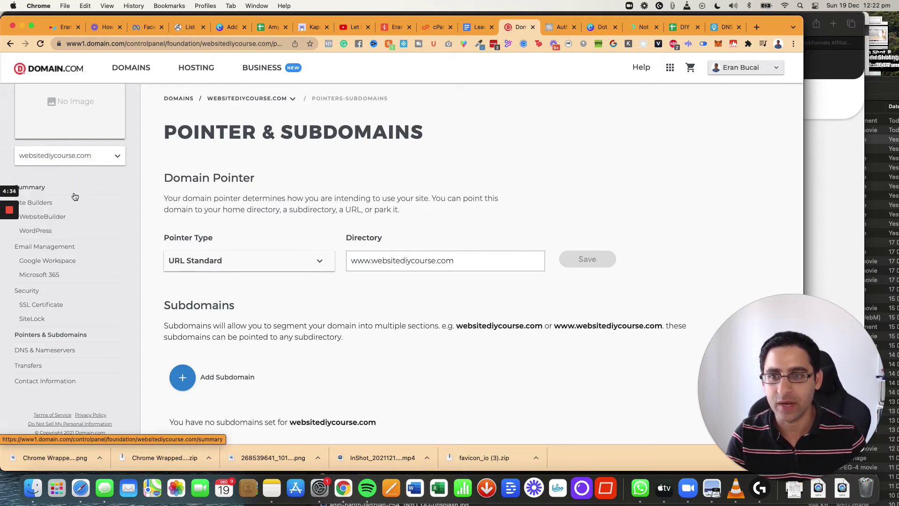
triple_click(387, 262)
click(372, 260)
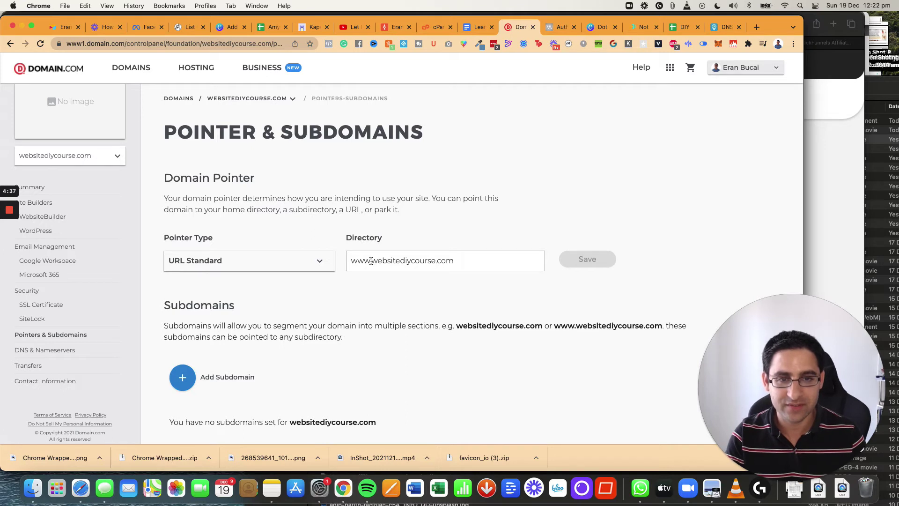
drag(370, 260, 323, 261)
key(super+v)
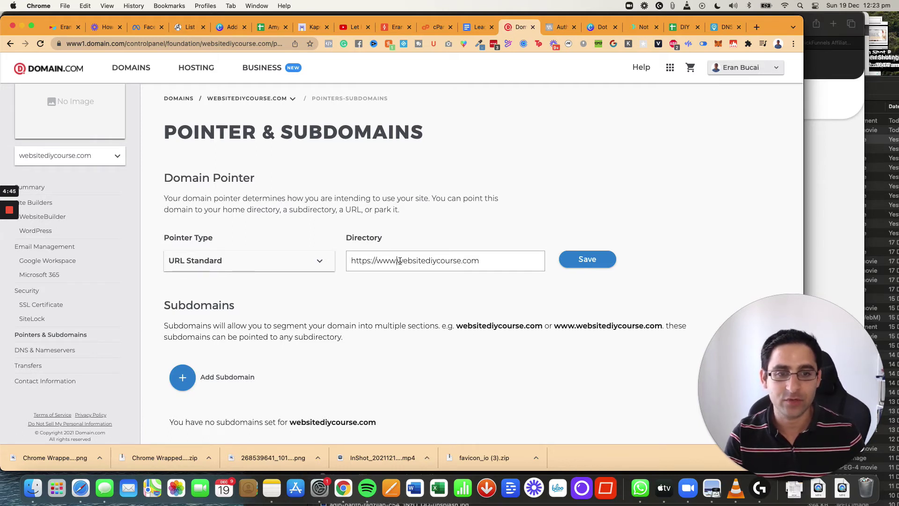
click(588, 258)
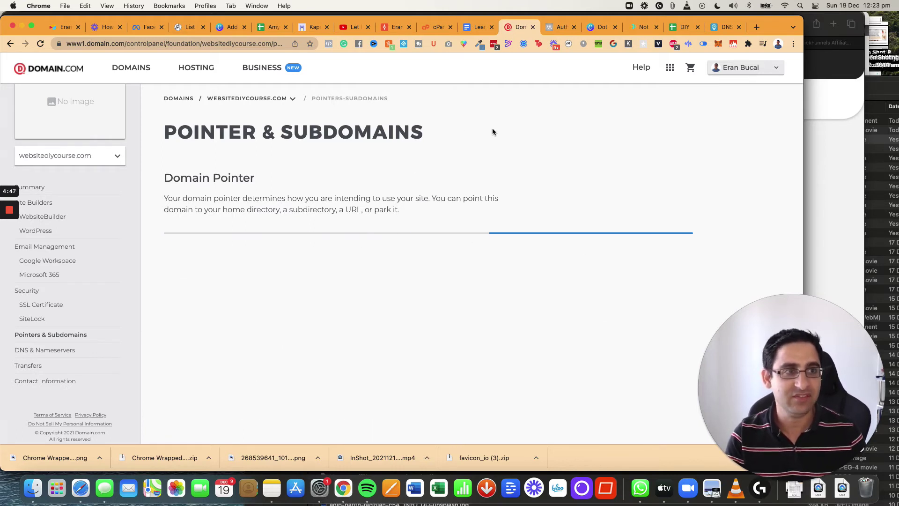
click(723, 29)
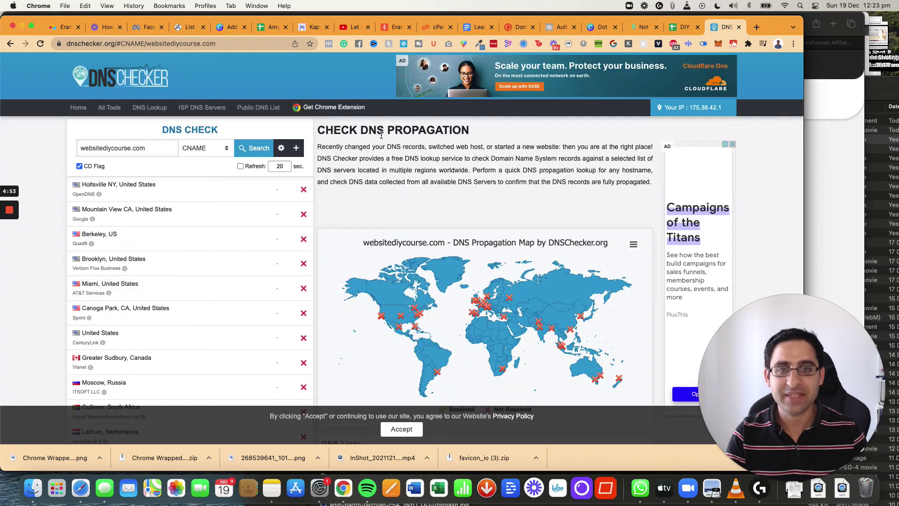
click(248, 151)
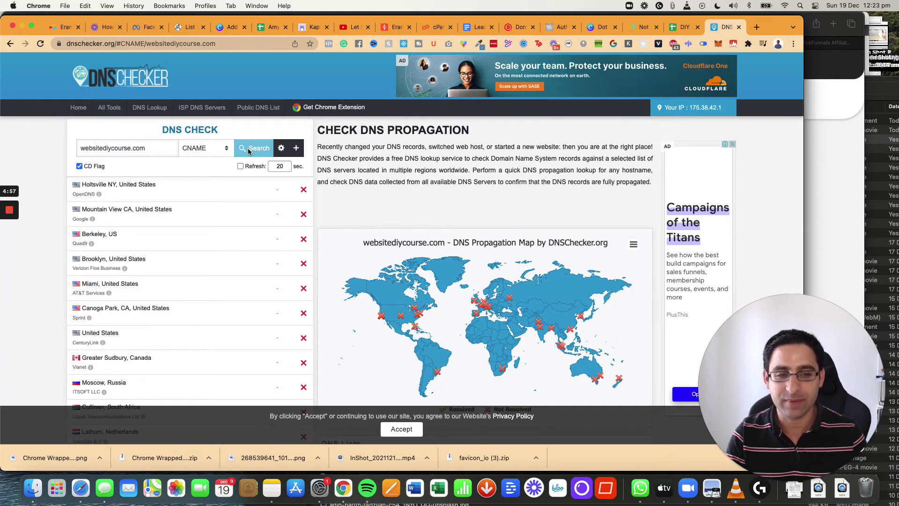
click(82, 149)
text(www.)
key(Return)
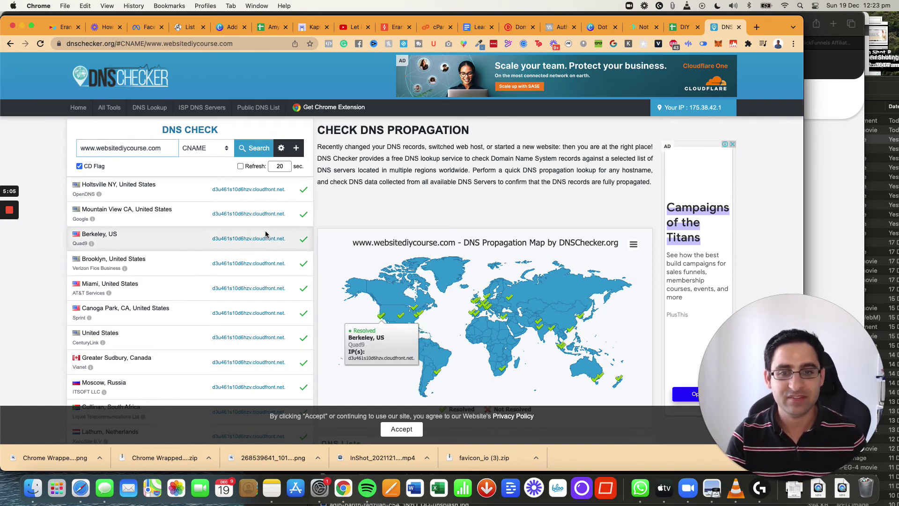
scroll(266, 234, down, 10)
scroll(265, 232, up, 6)
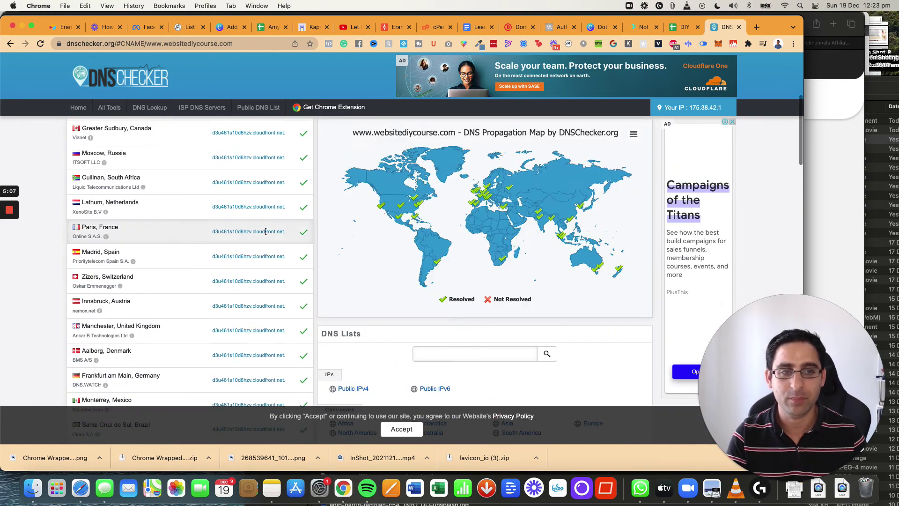
scroll(266, 232, up, 5)
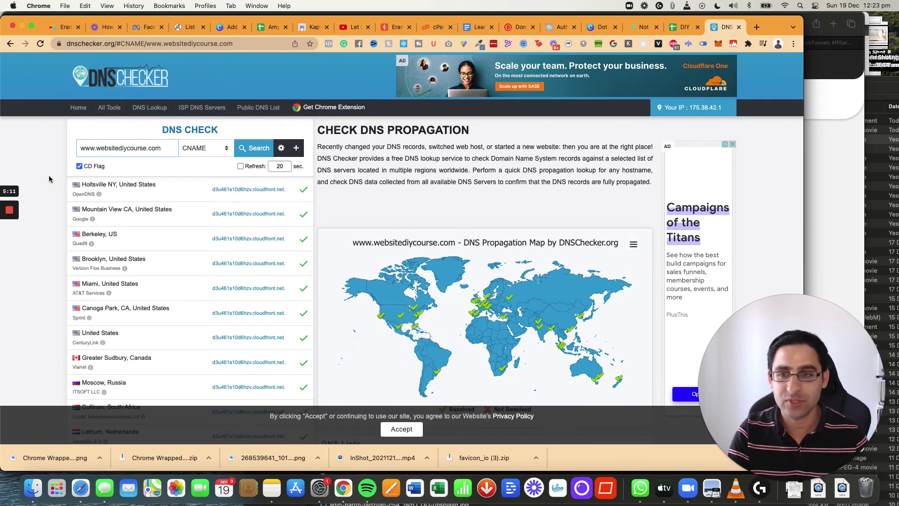
key(super+grave)
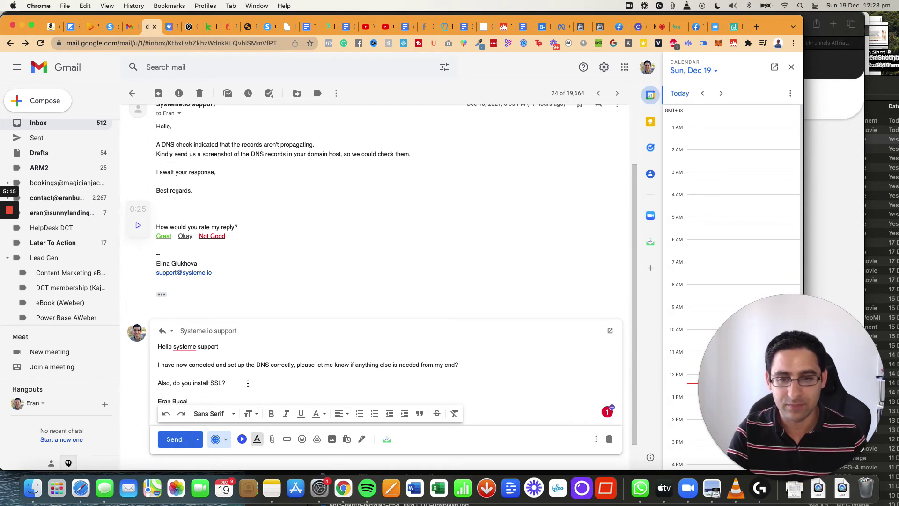
Step: Add a line saying DNS Checker looks good at my end, with the results link pasted
key(Return)
text(I have also checked wit)
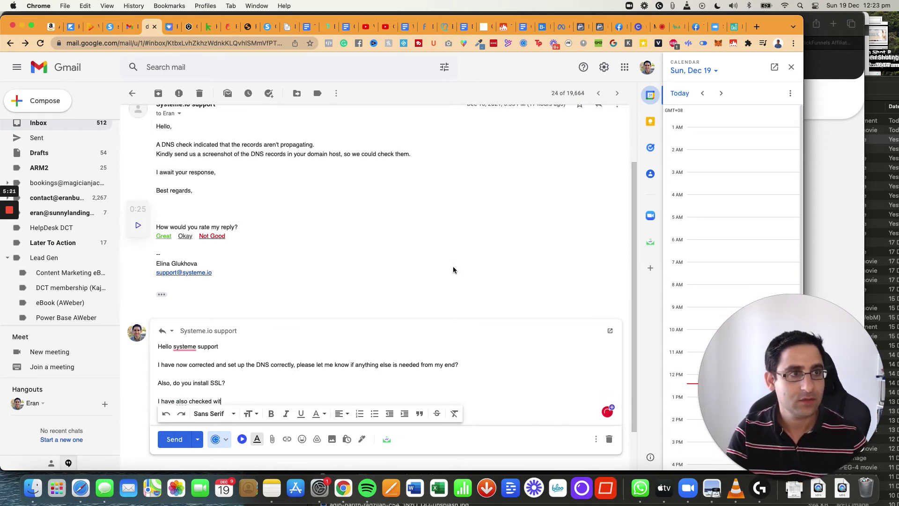
key(super+grave)
click(127, 45)
key(super+c)
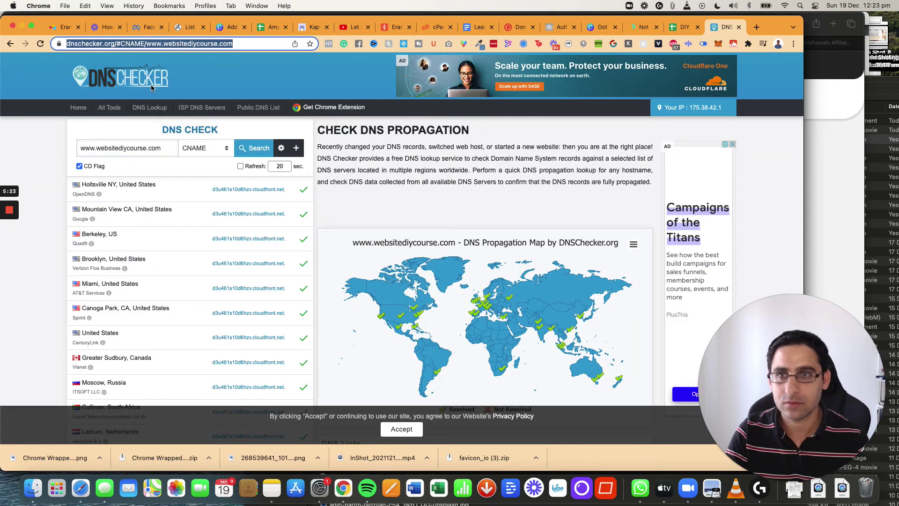
key(super+grave)
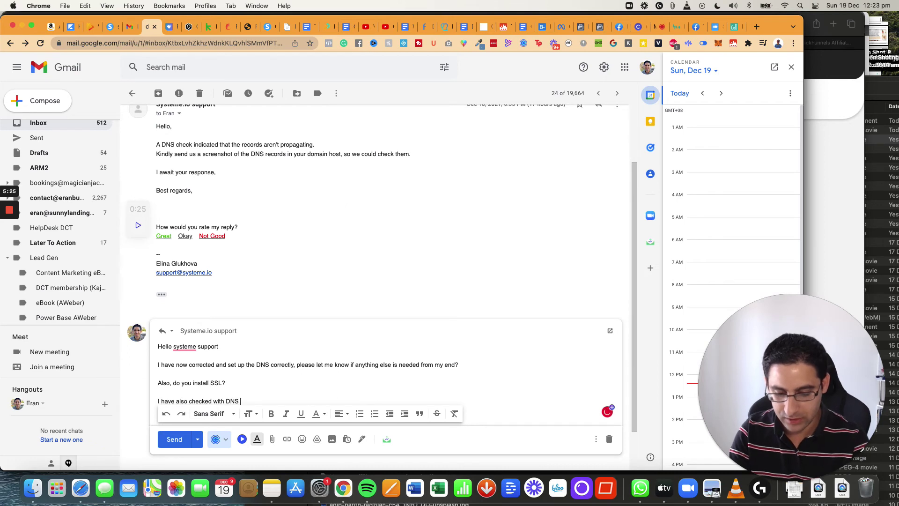
text(checker and looks a)
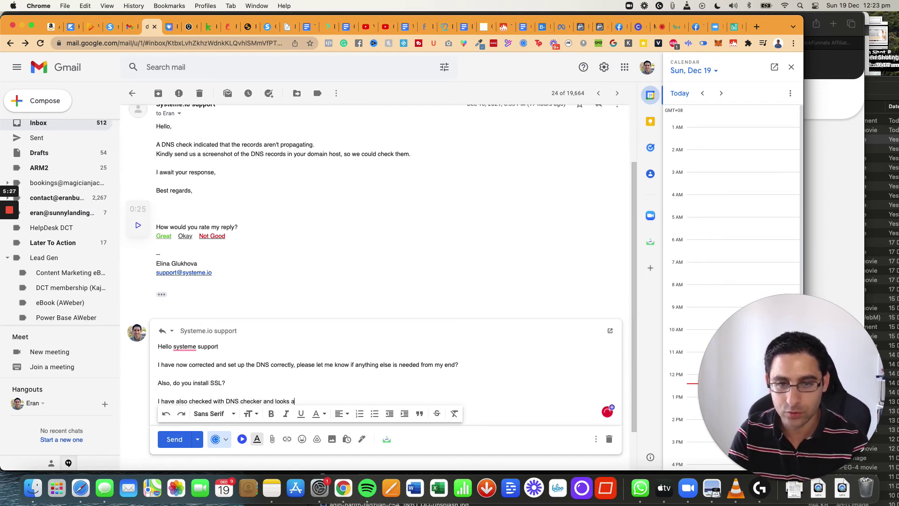
text(gain)
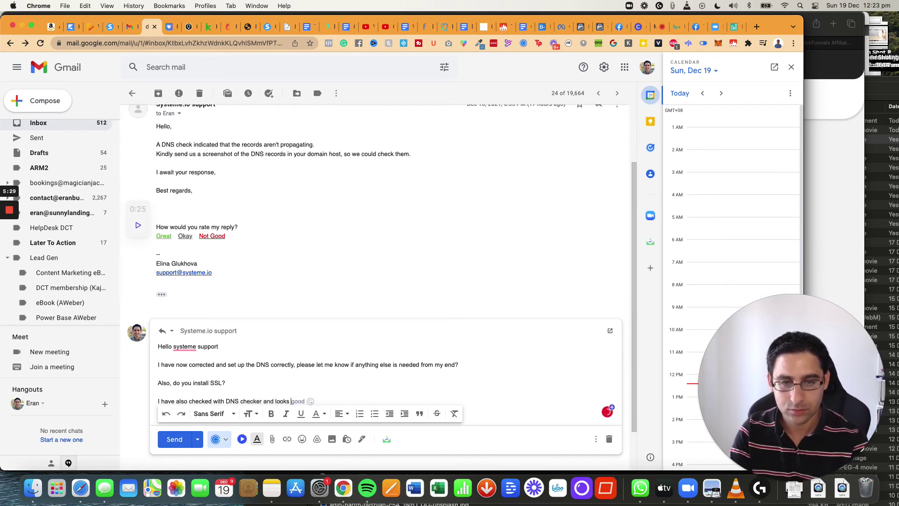
key(BackSpace)
key(BackSpace)
key(BackSpace)
key(BackSpace)
key(BackSpace)
text(good at my)
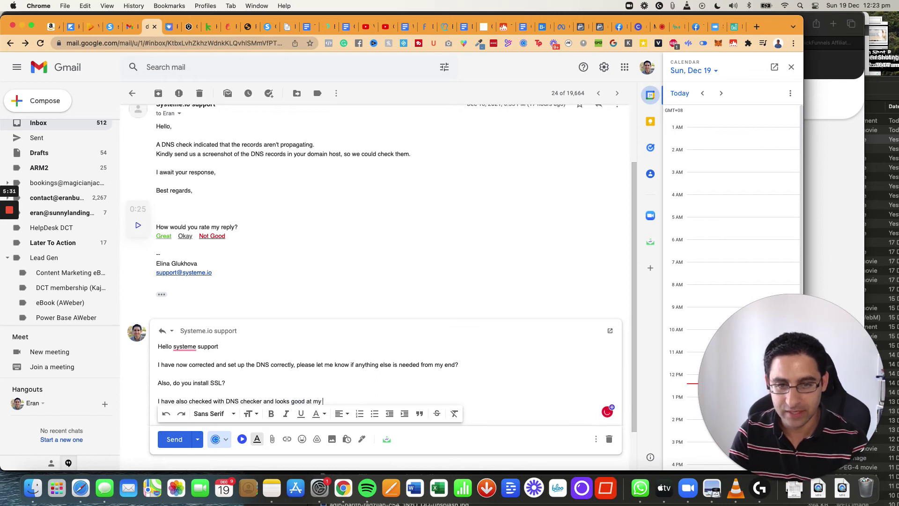
text( end:)
key(super+v)
Step: Add the root-to-www redirect note and 'Please let me know', then send the reply
key(Return)
key(Return)
text(I ha)
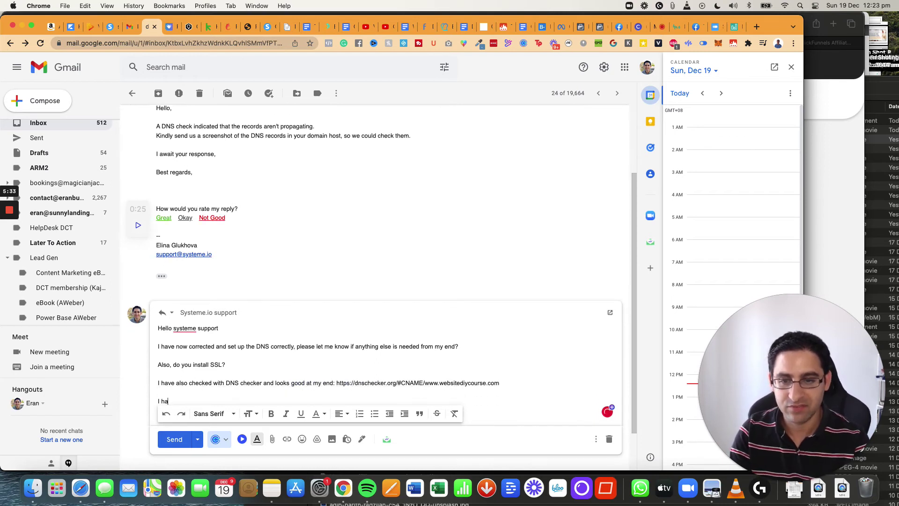
text(ve also do a redirect from the domain)
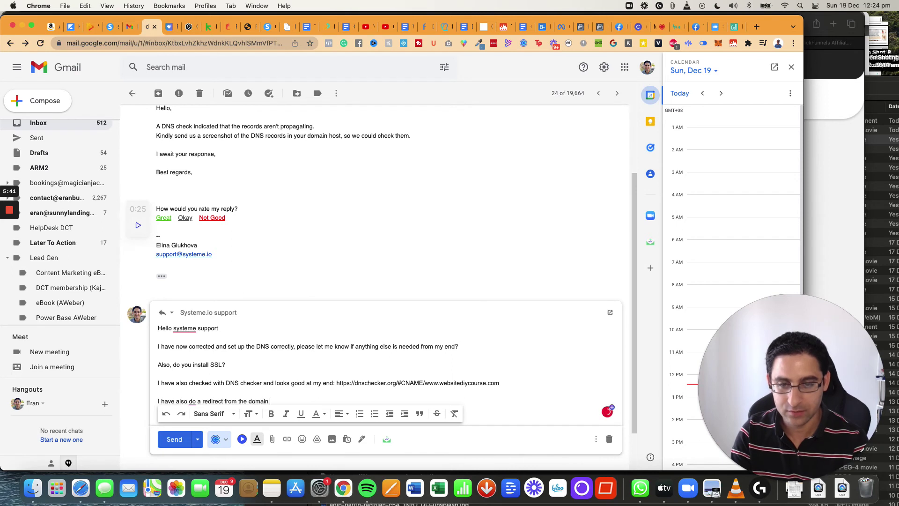
text( to the www full domain.)
key(Return)
key(Return)
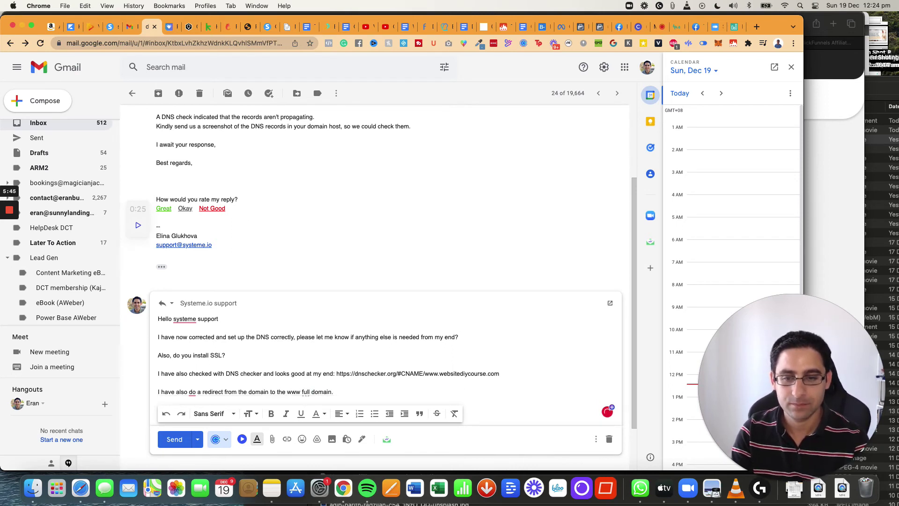
text(PLease l)
key(BackSpace)
key(alt+shift+Left)
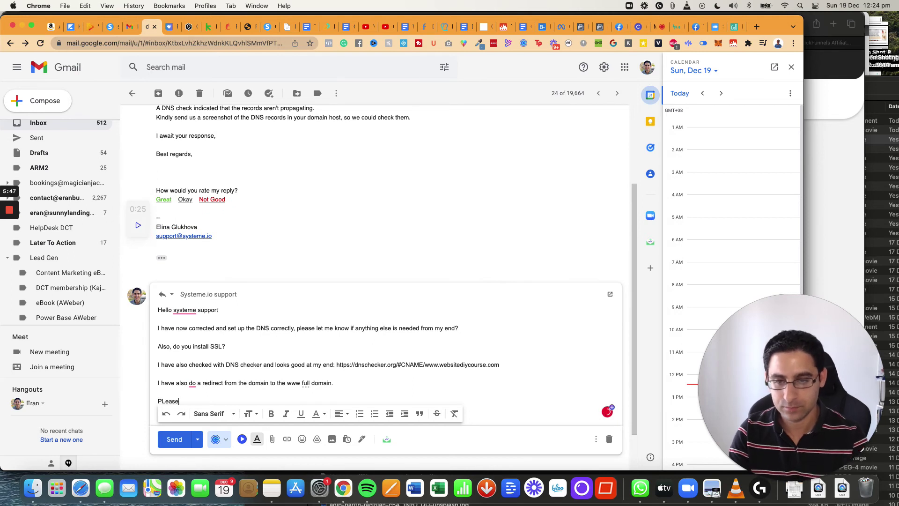
text(Please let me know.)
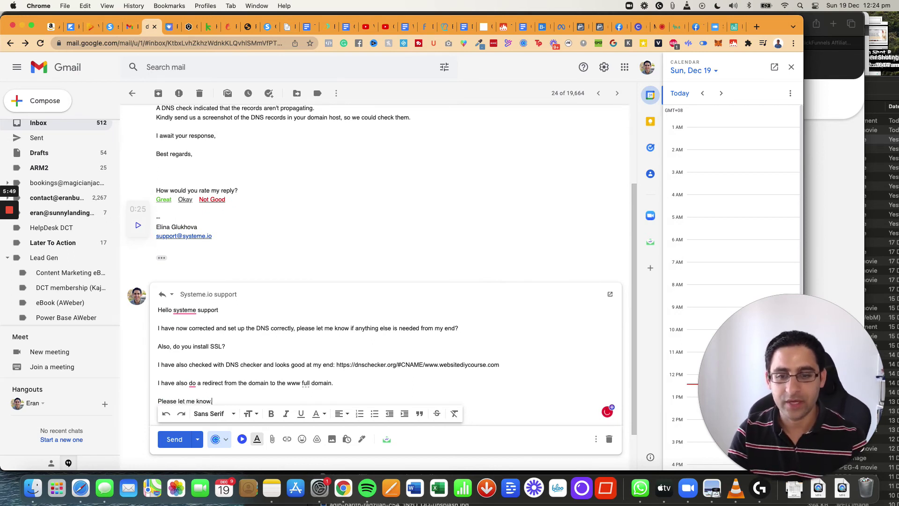
key(super+Return)
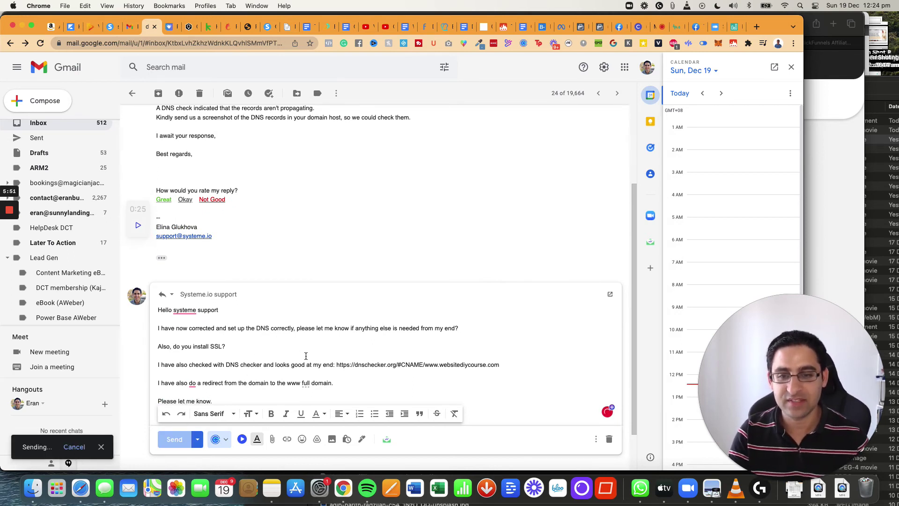